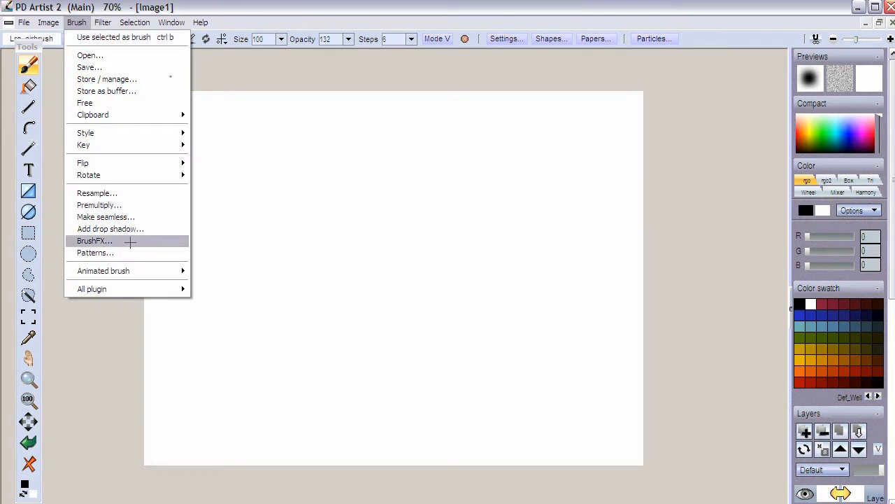
mouse_move(137, 269)
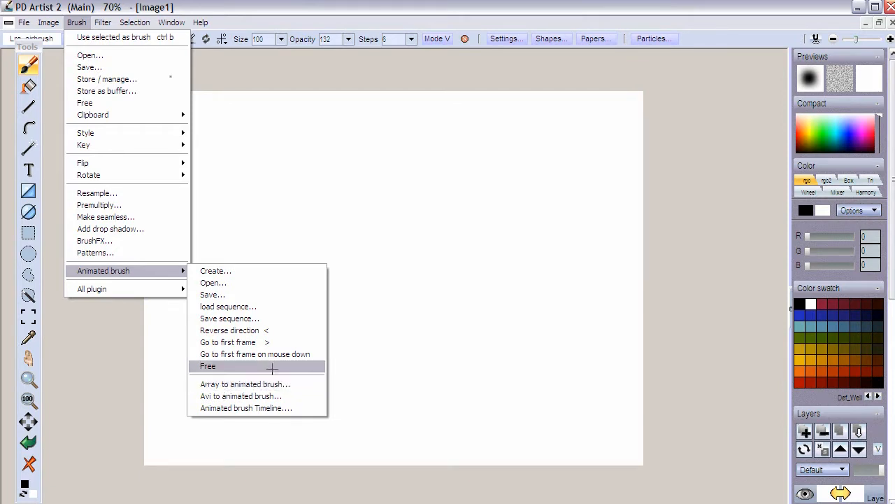
click(48, 22)
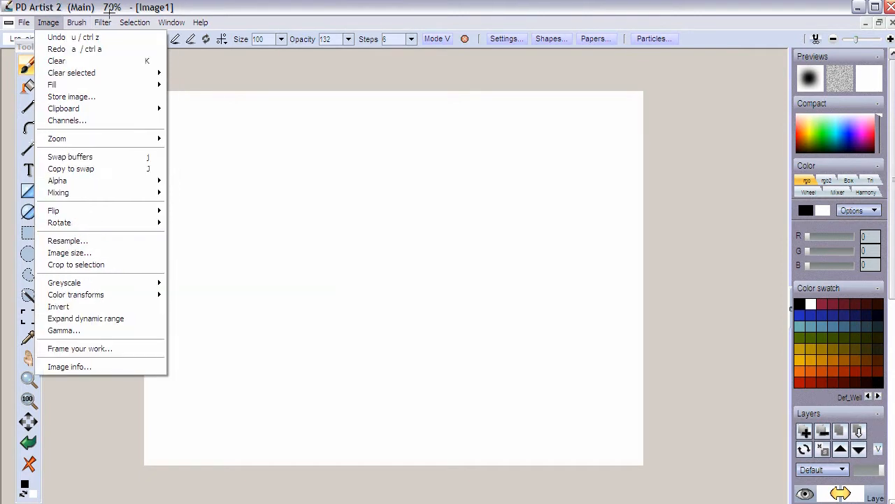
mouse_move(168, 25)
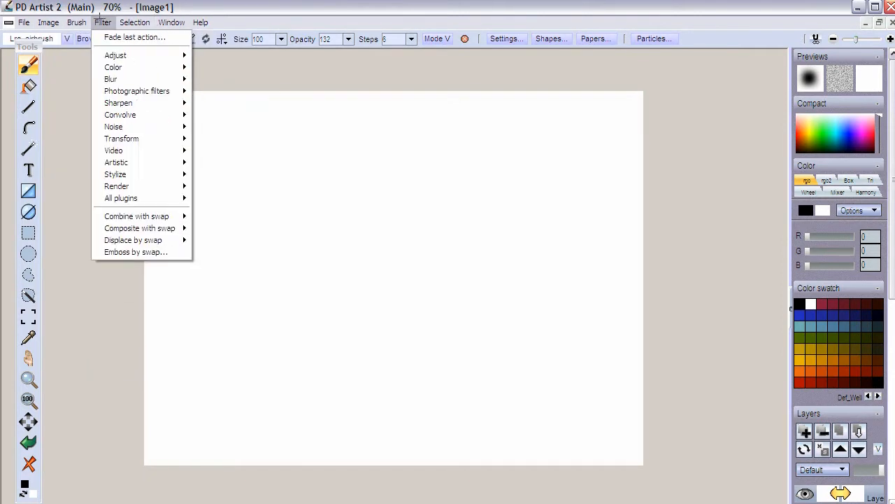
mouse_move(82, 22)
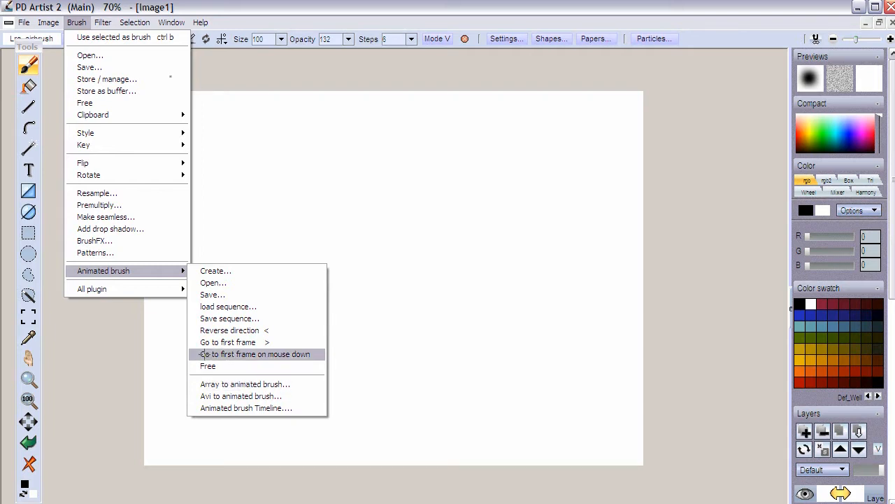
Create a new blank image 768 pixels wide and 512 pixels high, replacing the current one
mouse_move(24, 22)
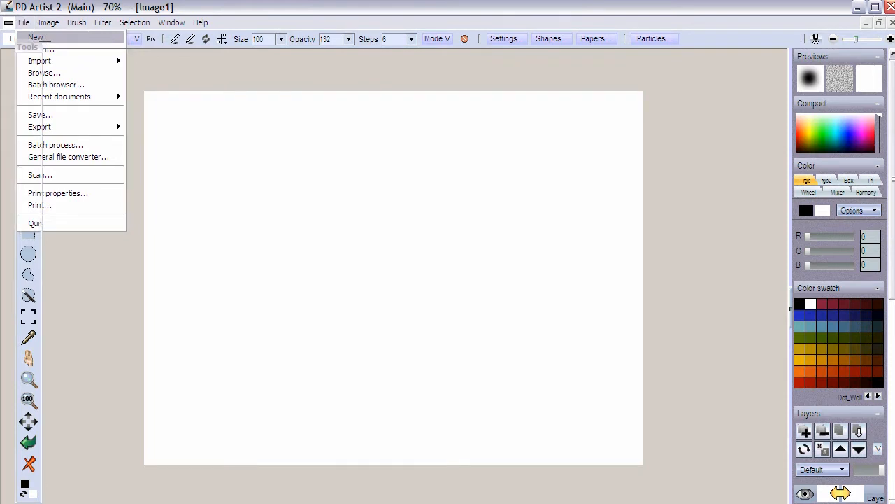
click(35, 36)
click(400, 424)
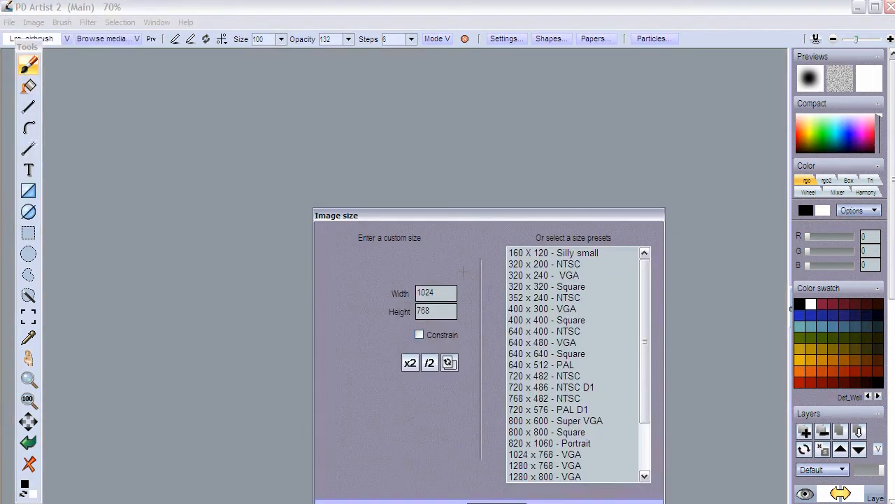
drag(478, 215, 363, 151)
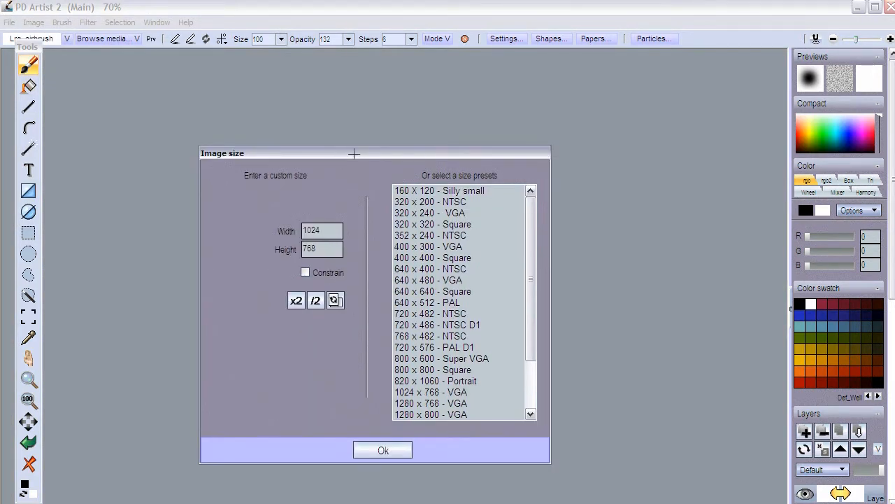
drag(327, 232, 302, 234)
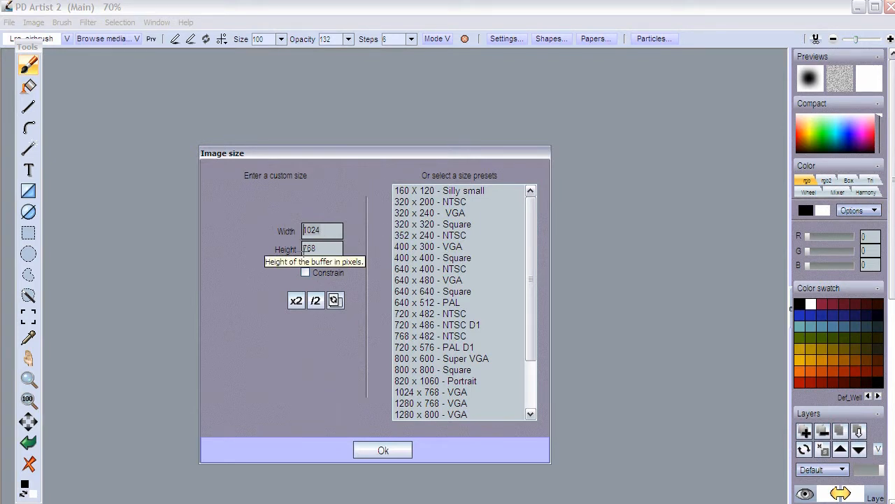
text(512)
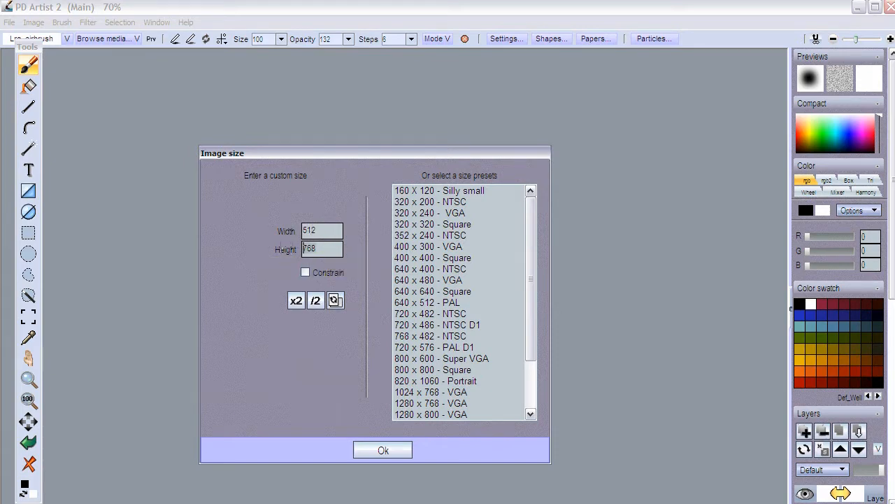
double_click(330, 249)
text(512)
text(7)
text(68)
click(372, 448)
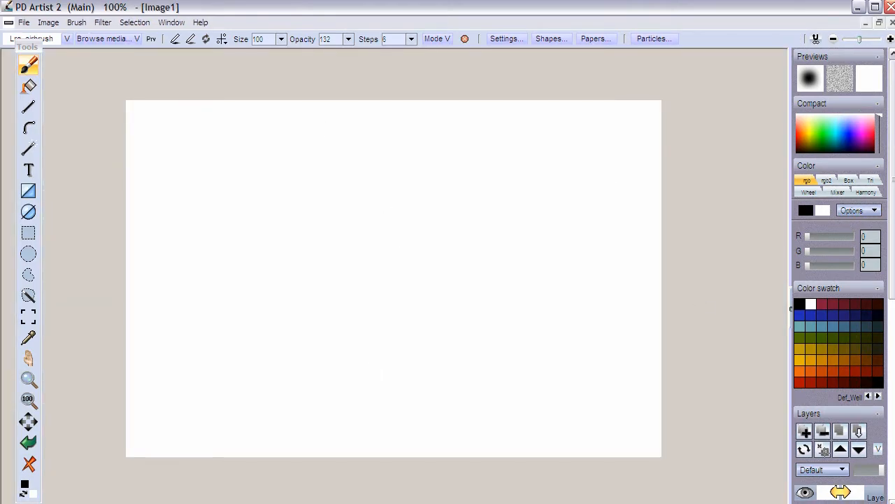
Collapse the Layers and Info sections and bring the Grids settings into view
click(891, 406)
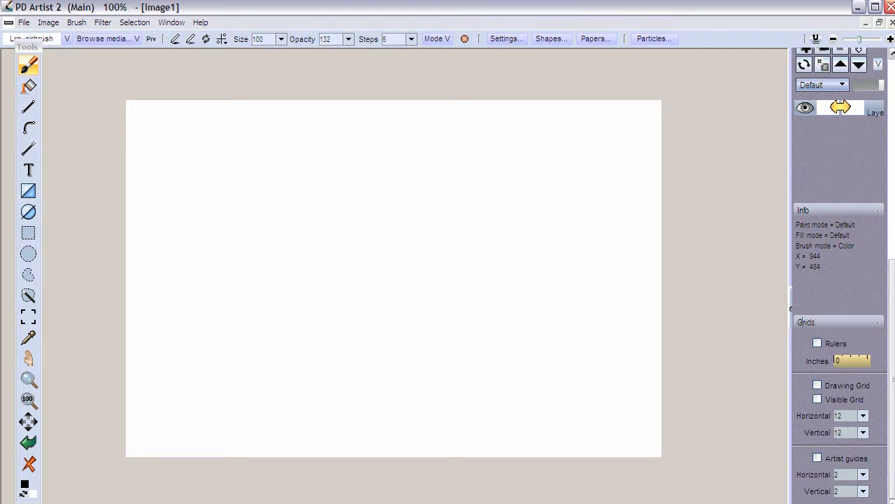
scroll(797, 316, up, 3)
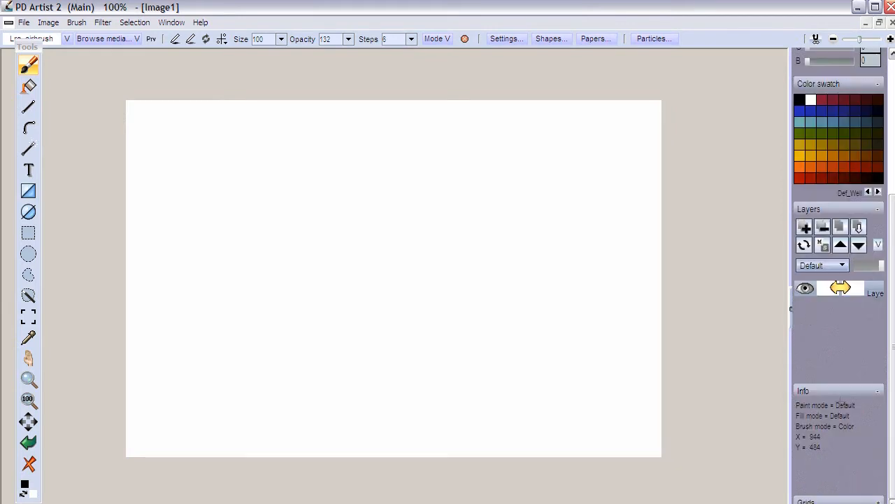
click(830, 388)
click(823, 307)
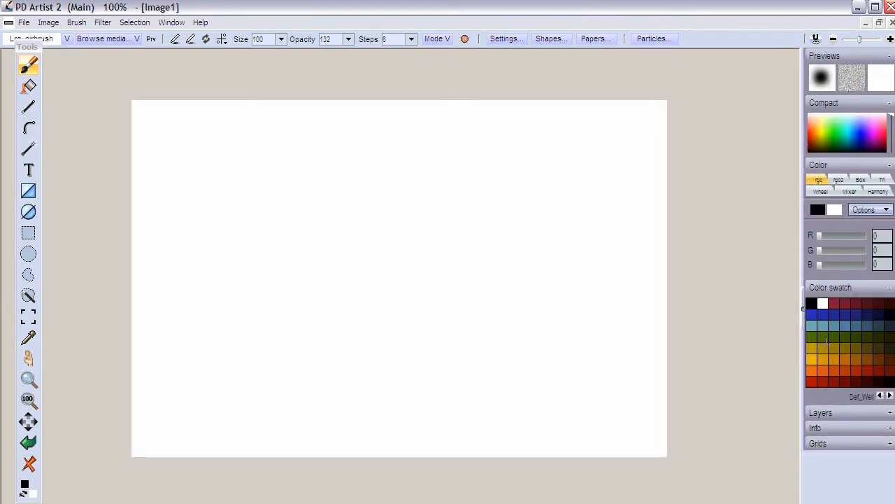
click(834, 442)
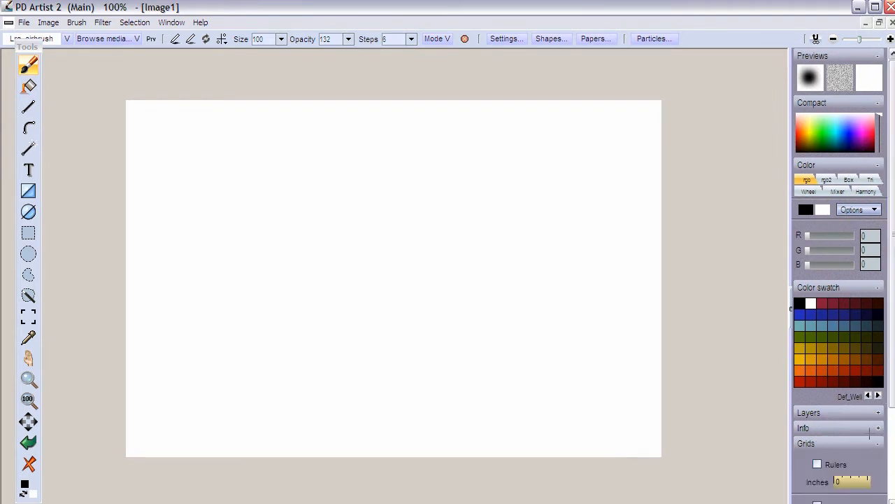
scroll(892, 423, down, 3)
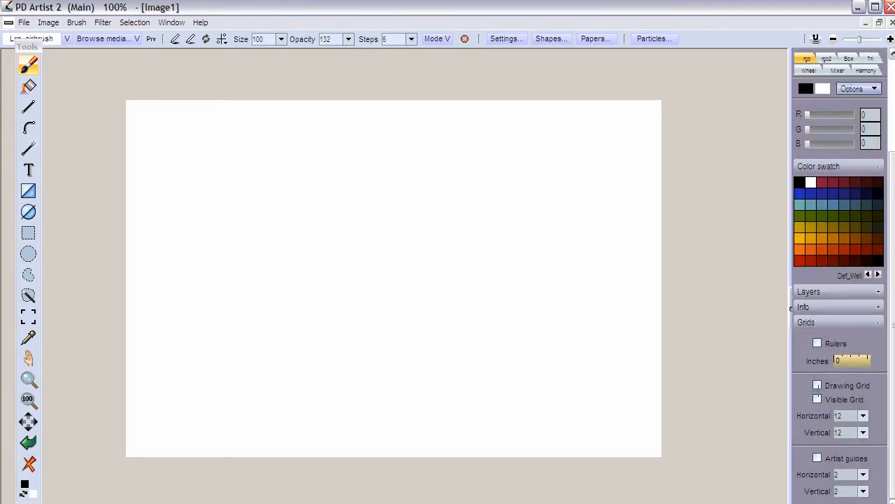
Turn on the artist guides with 3 horizontal and 2 vertical divisions
click(817, 458)
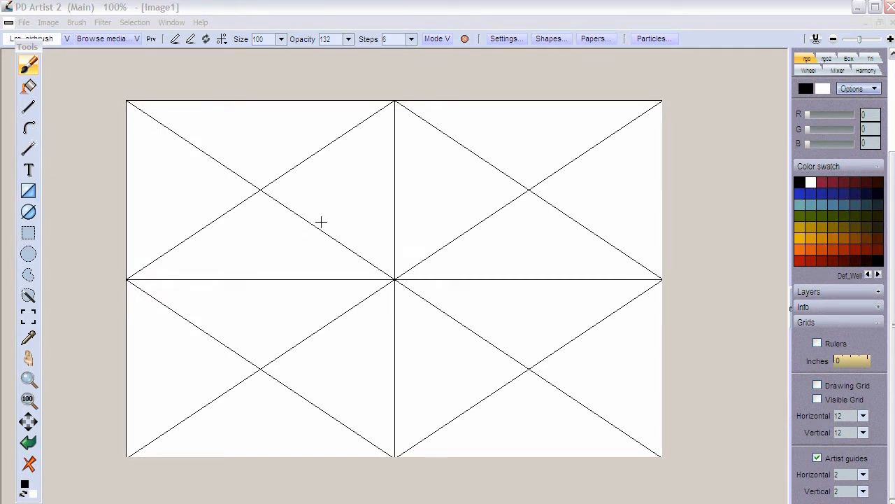
text(3)
click(855, 491)
click(818, 458)
click(818, 458)
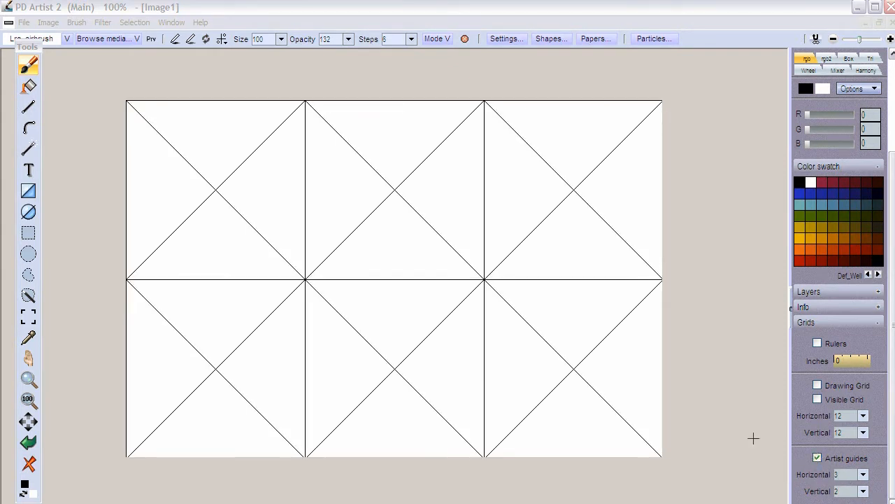
click(817, 457)
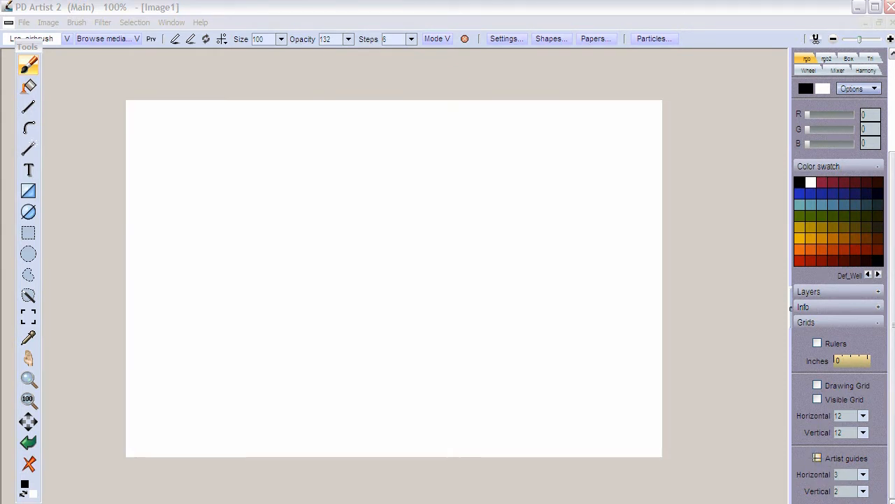
click(818, 457)
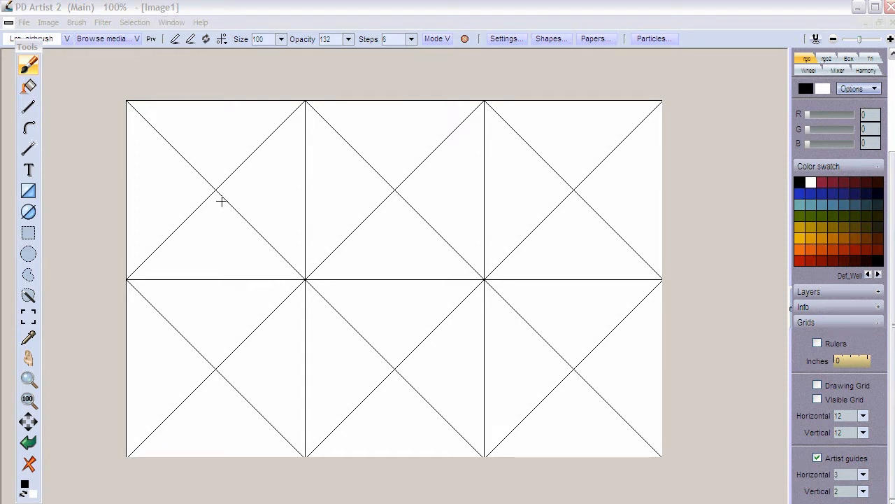
Enable particle painting and load the BaddyGrass.opt particle preset
click(174, 23)
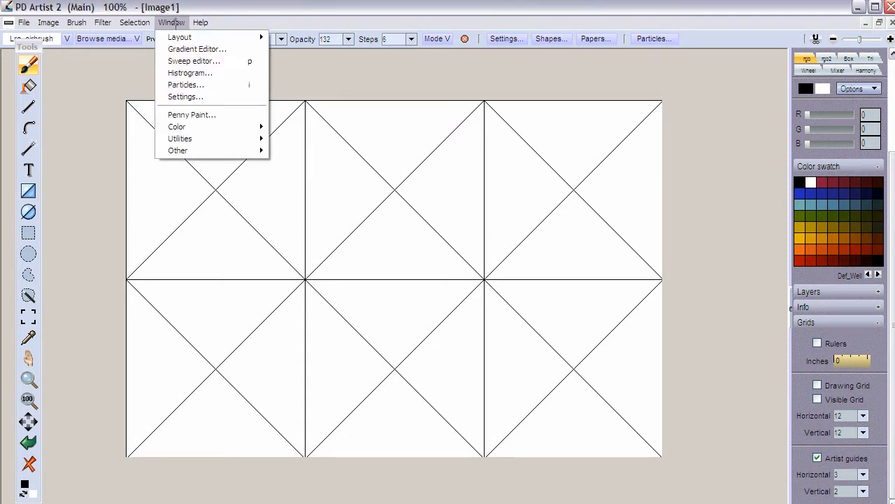
click(231, 83)
drag(752, 92, 693, 67)
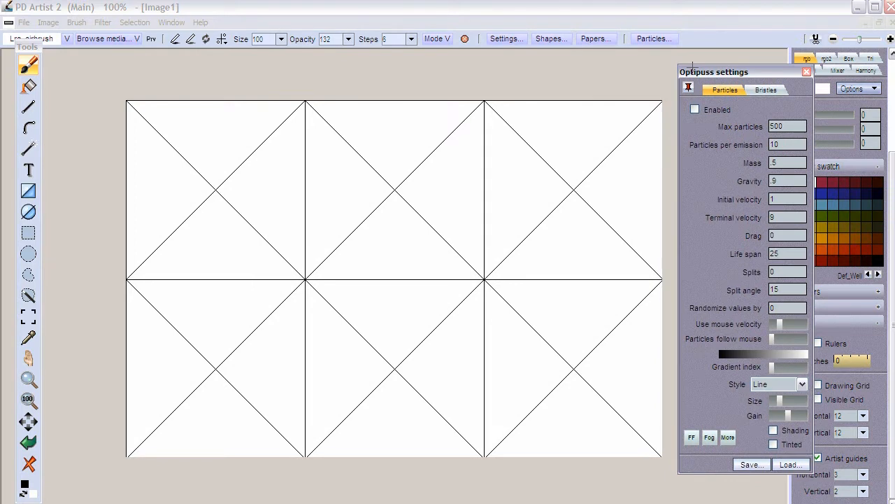
click(694, 110)
click(789, 464)
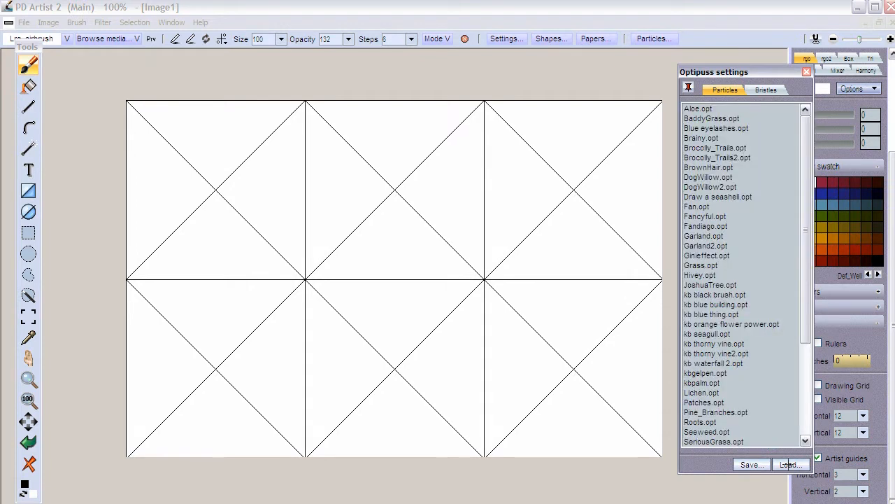
double_click(700, 118)
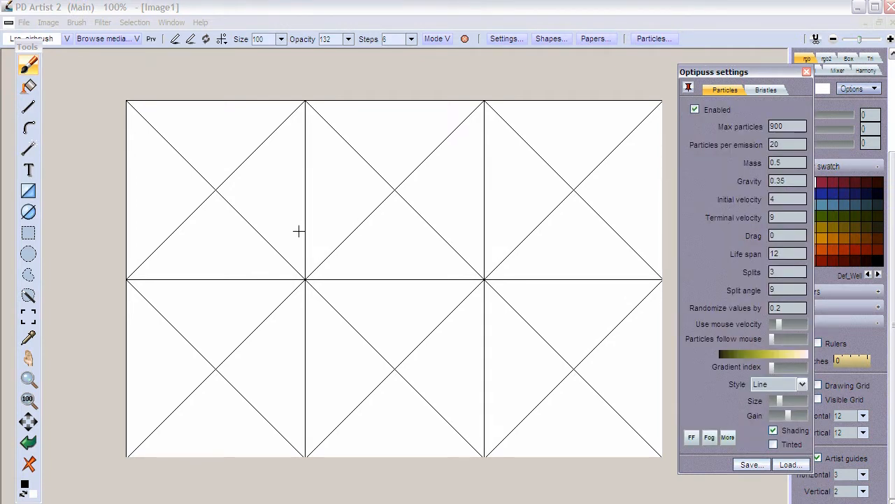
Paint a trial grass tuft at the centre of the upper-left guide cell and undo it
mouse_move(224, 205)
mouse_down()
mouse_move(206, 204)
mouse_move(214, 194)
mouse_up()
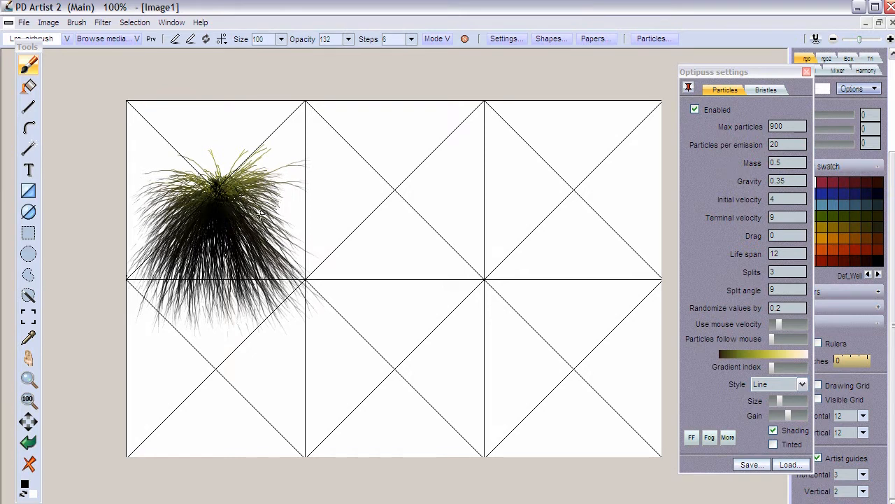
key(ctrl+z)
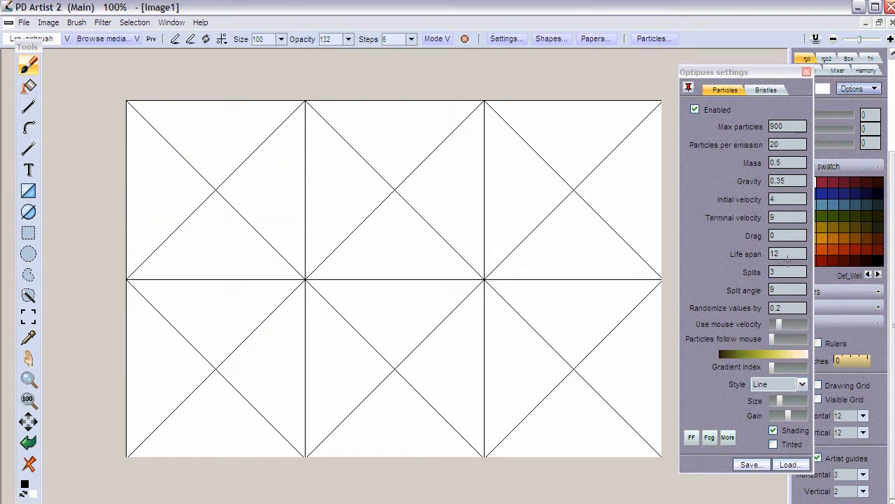
Set the particle life span to 9 and test it with a grass tuft in the upper-left guide cell, undoing the tuft
click(774, 253)
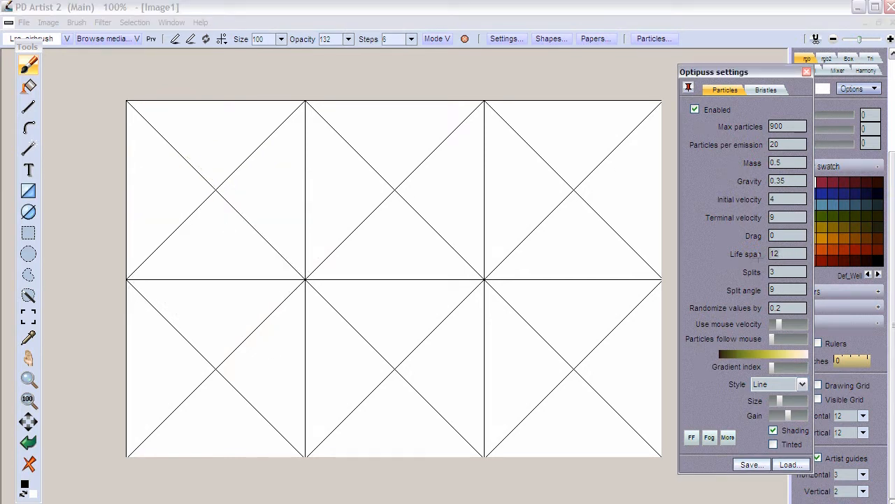
key(BackSpace)
key(BackSpace)
text(9)
drag(203, 183, 222, 186)
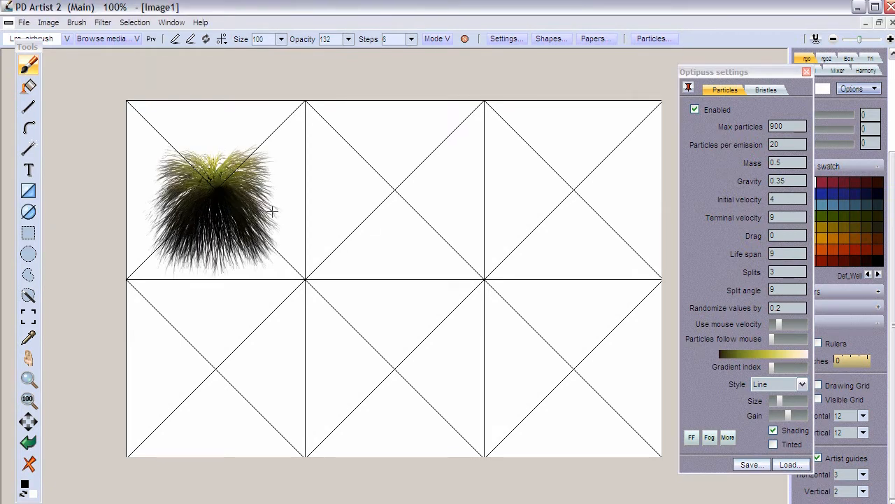
key(ctrl+z)
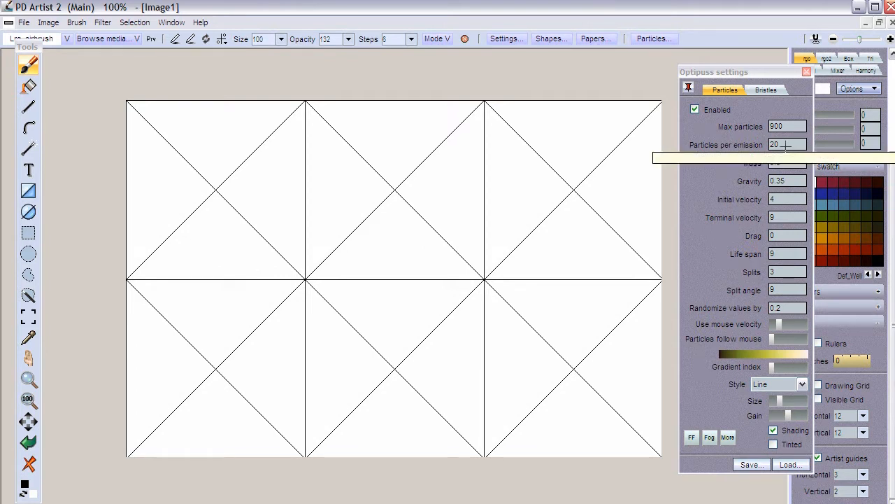
Set the maximum particles to 222 and the particles per emission to 12
click(785, 144)
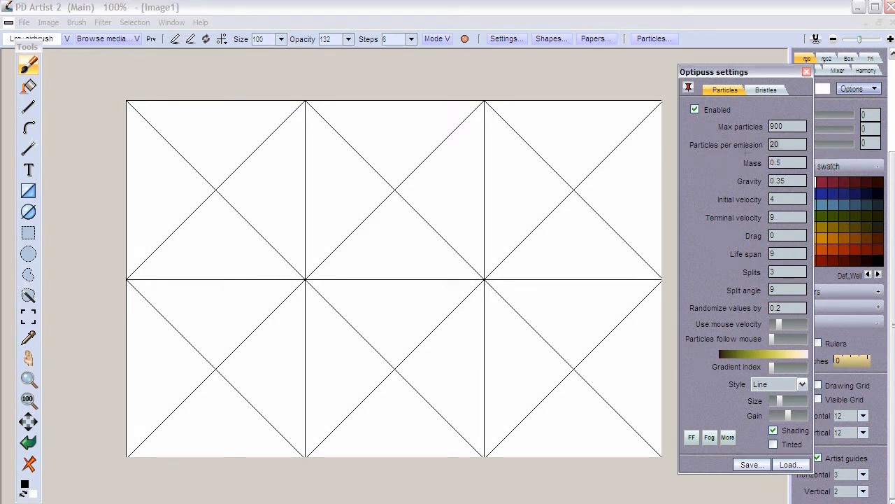
drag(788, 126, 738, 122)
key(Delete)
text(222)
click(787, 145)
text(12)
Paint trial grass tufts at the centres of the three upper guide cells and undo all of them
click(219, 196)
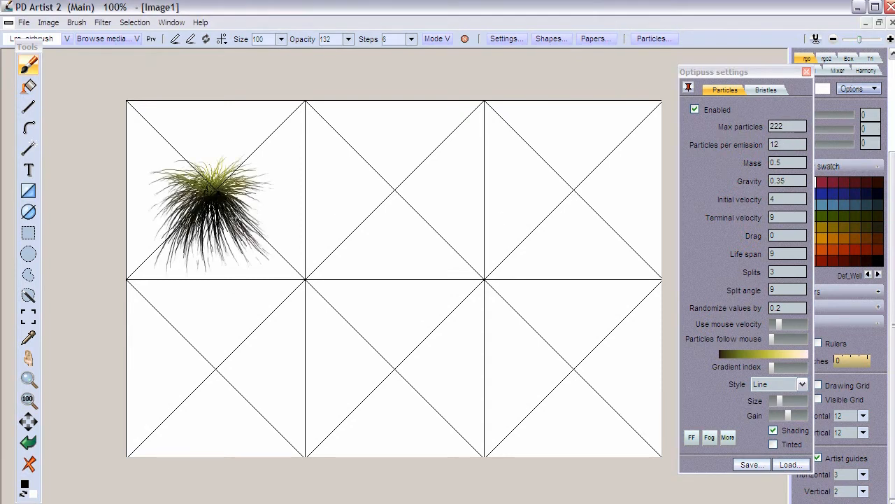
click(403, 186)
click(553, 191)
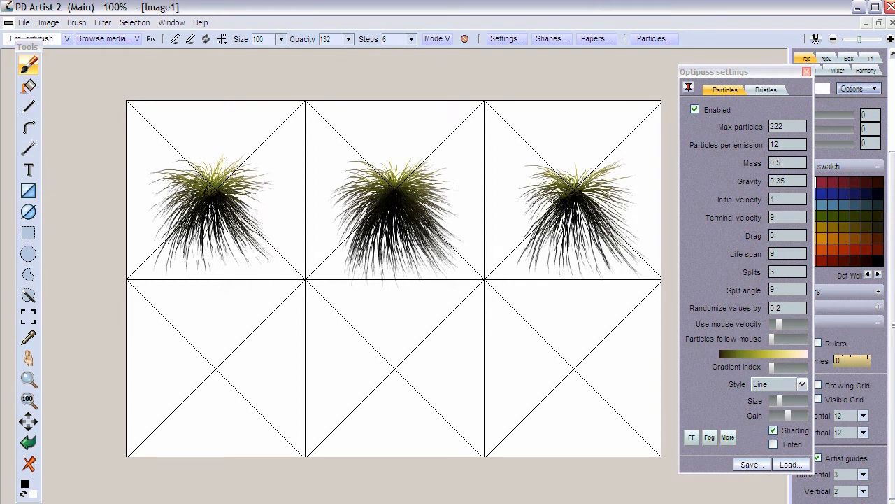
key(ctrl+z)
key(ctrl+z)
key(ctrl+z)
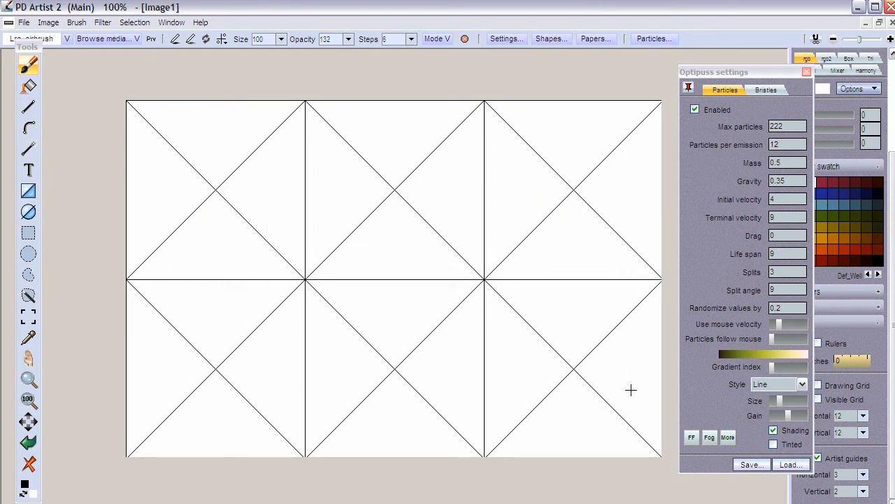
Set the particle style to Line + alpha and paint a grass tuft at the centre of the upper-left guide cell
click(803, 384)
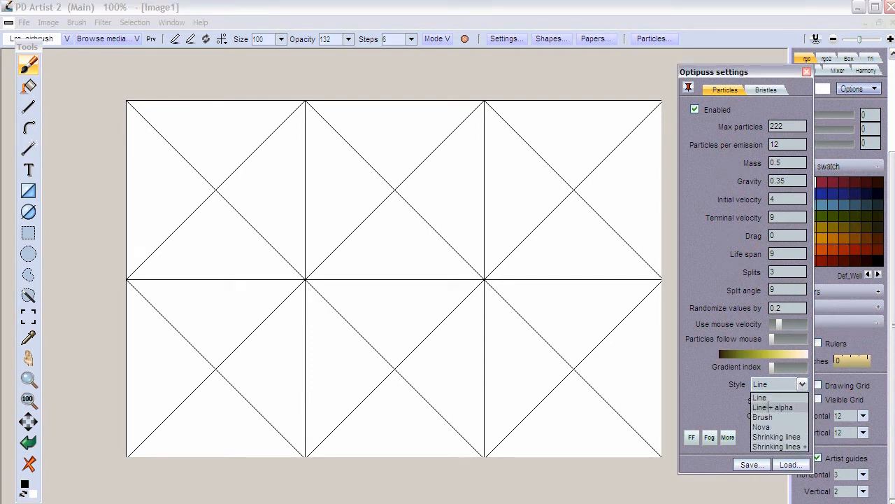
click(773, 407)
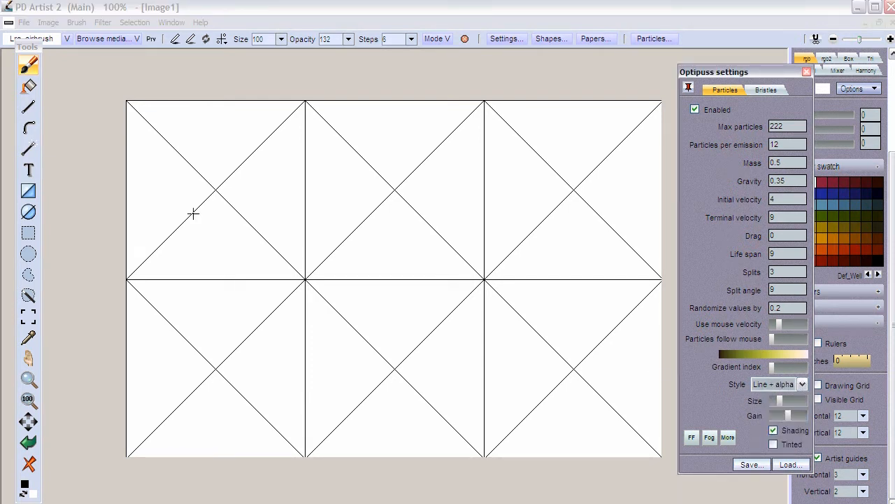
click(200, 198)
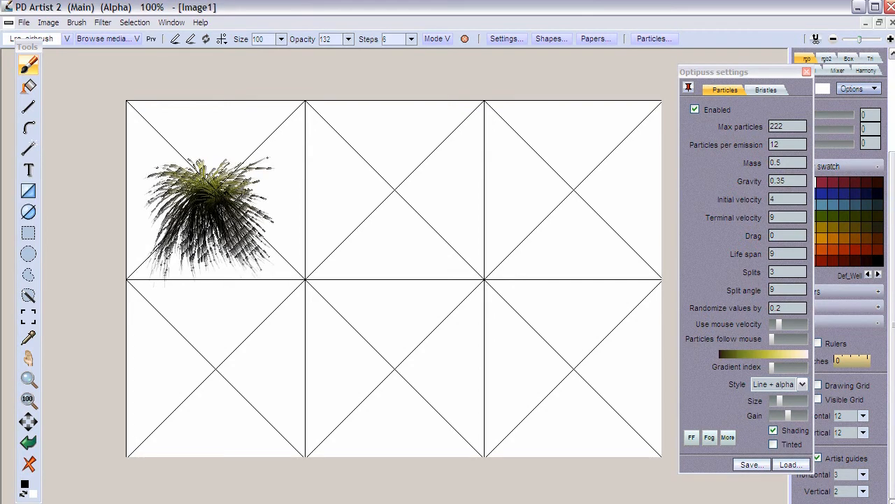
Paint trial grass tufts in the upper-middle and upper-right guide cells and undo all three upper tufts
click(392, 183)
click(577, 175)
key(ctrl+z)
key(ctrl+z)
key(ctrl+z)
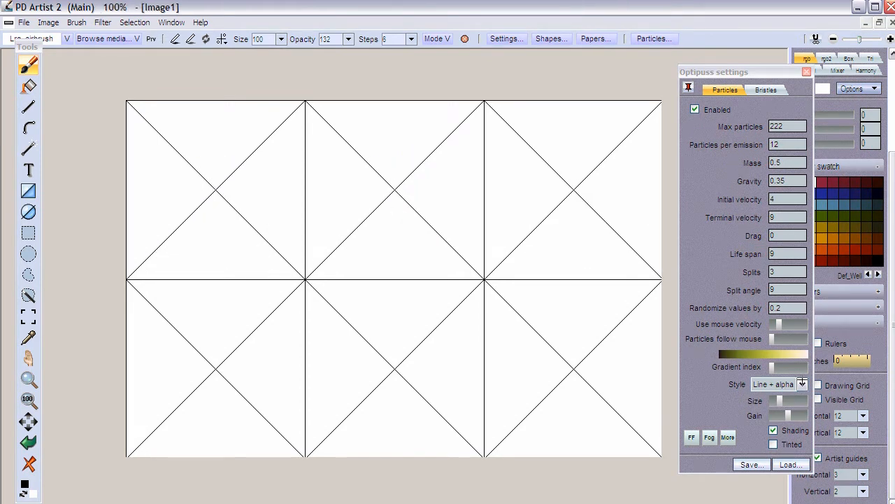
Set the particle style to Shrinking lines +, slightly reduce the particle size and raise the gain
click(801, 384)
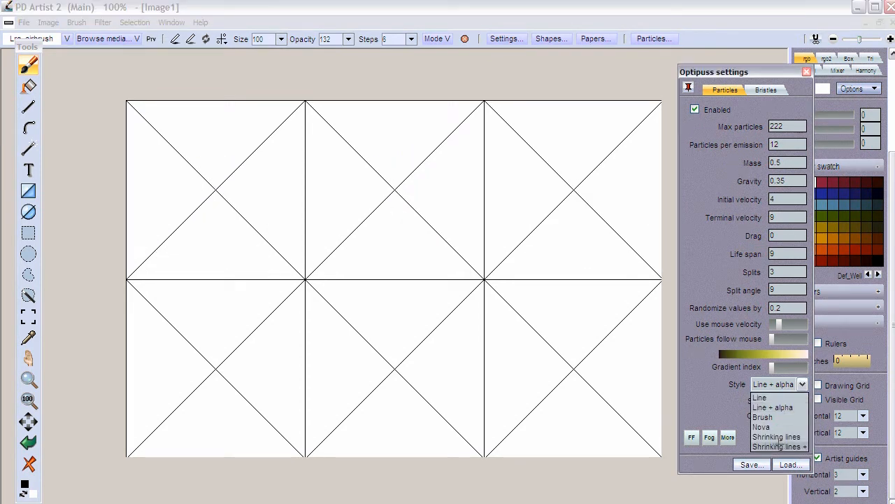
click(778, 445)
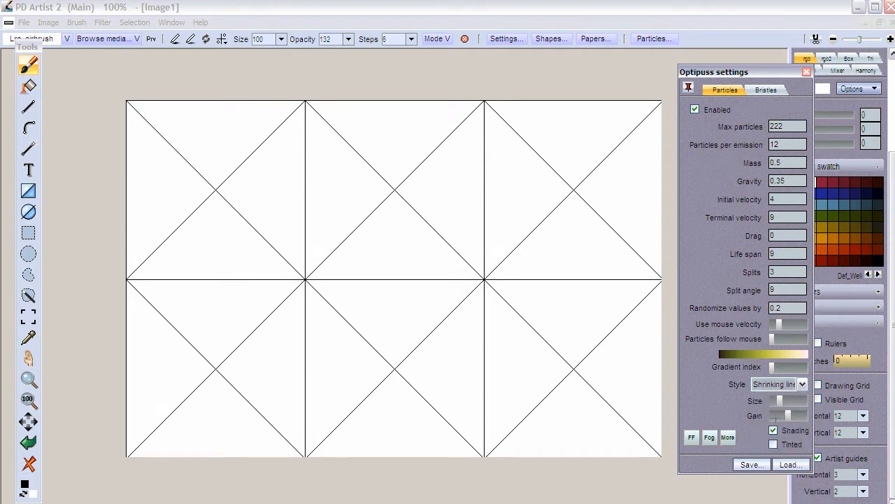
drag(779, 400, 795, 416)
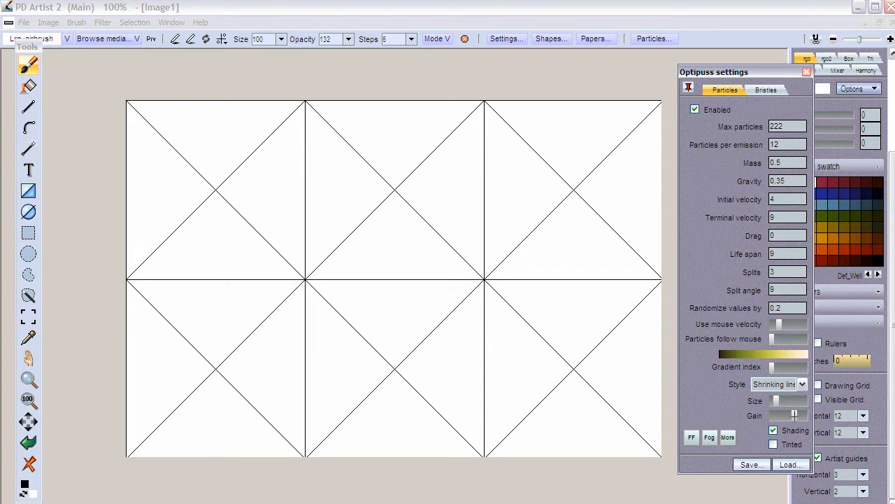
Paint a grass tuft around the centre of each of the six guide cells
drag(210, 184, 219, 191)
drag(392, 196, 395, 194)
drag(558, 186, 572, 190)
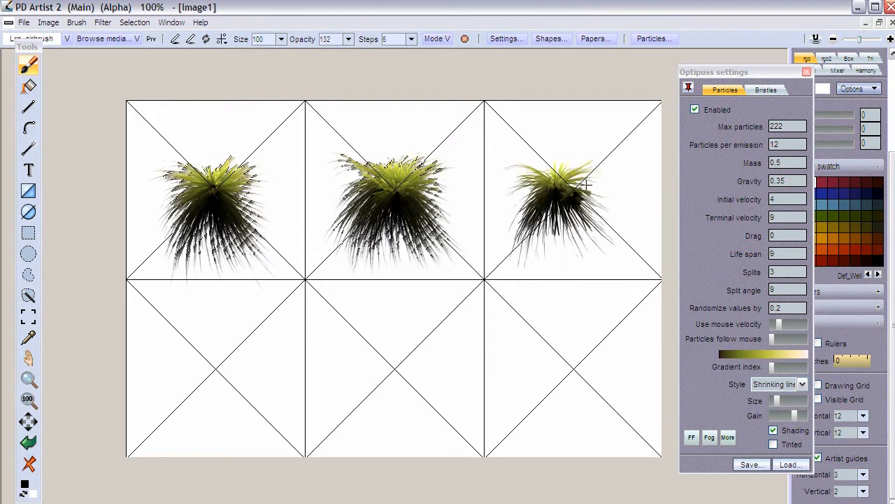
mouse_move(222, 355)
mouse_down()
mouse_move(213, 367)
mouse_move(249, 365)
mouse_up()
drag(419, 370, 394, 379)
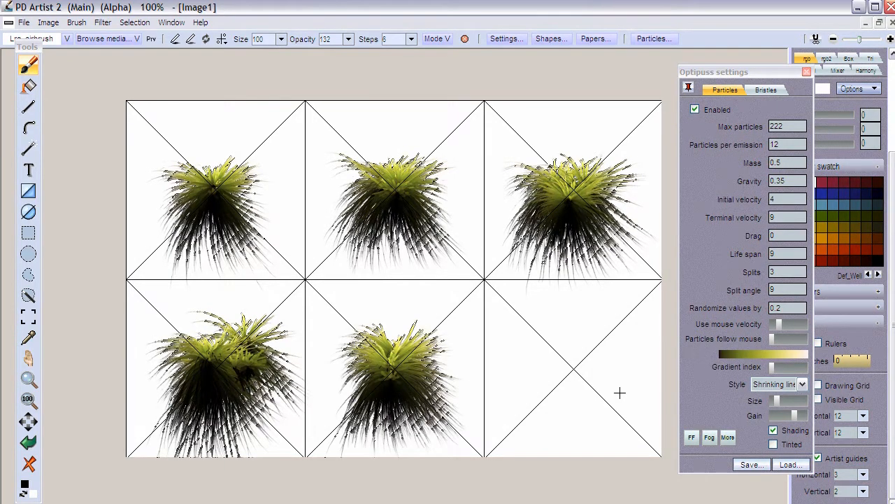
drag(567, 391, 575, 367)
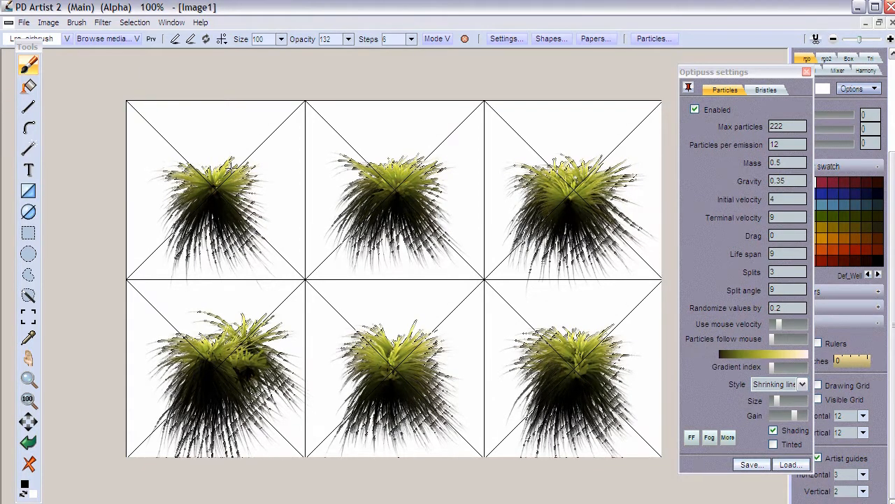
Choose the Flowery brush from the organic effects and paint red-orange flowers over the upper-right tuft
click(49, 39)
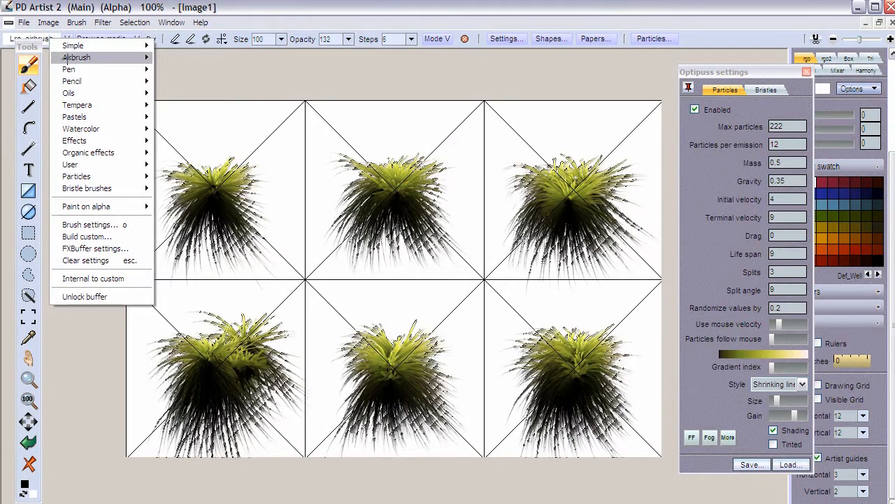
mouse_move(107, 140)
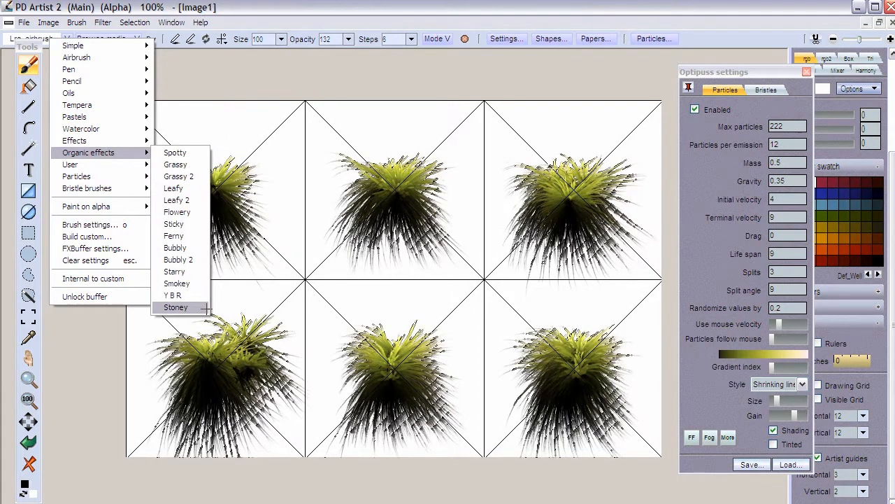
click(182, 211)
drag(564, 202, 582, 206)
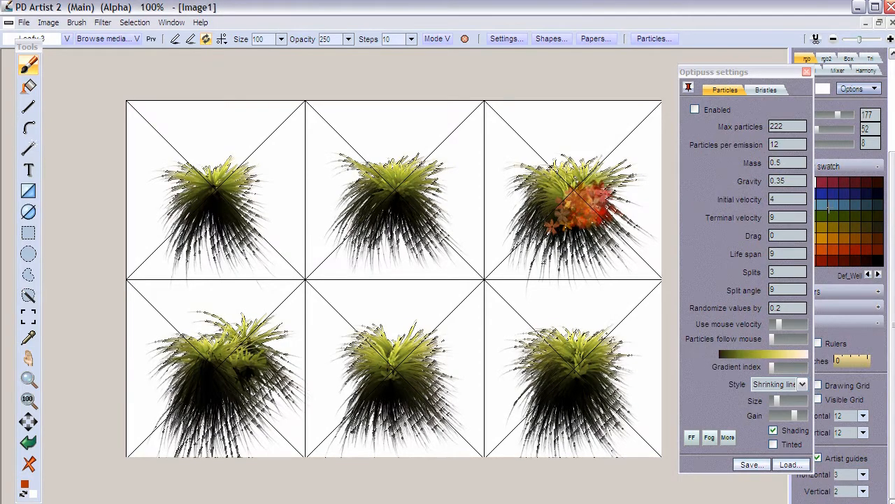
Close the particle settings and paint blue-teal flowers (RGB 112, 176, 176) over the upper-middle tuft
click(829, 211)
drag(780, 71, 757, 68)
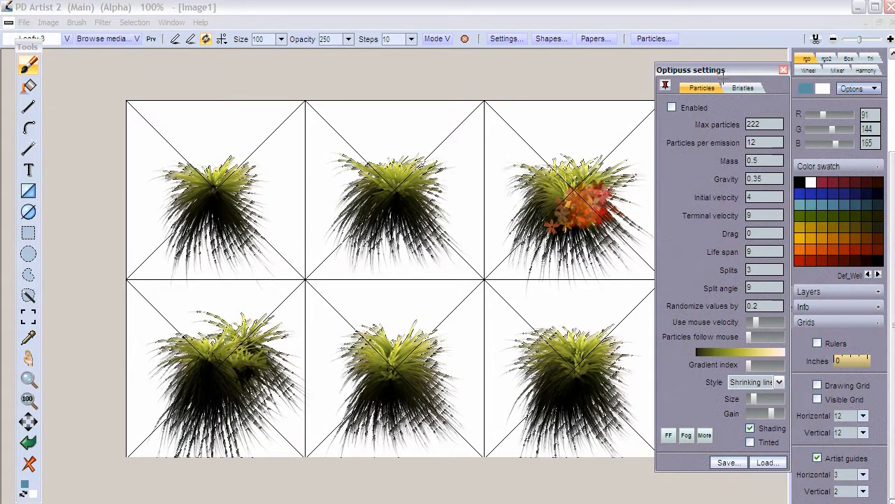
click(784, 70)
click(803, 202)
drag(416, 217, 382, 189)
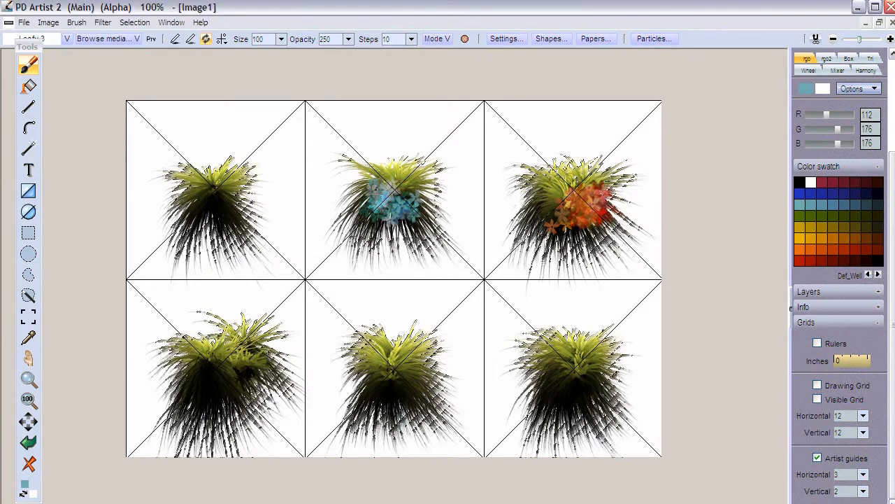
Paint a few teal flowers on the lower-right tuft and cover them with golden yellow ones (RGB 215, 157, 6)
click(802, 203)
drag(575, 385, 565, 378)
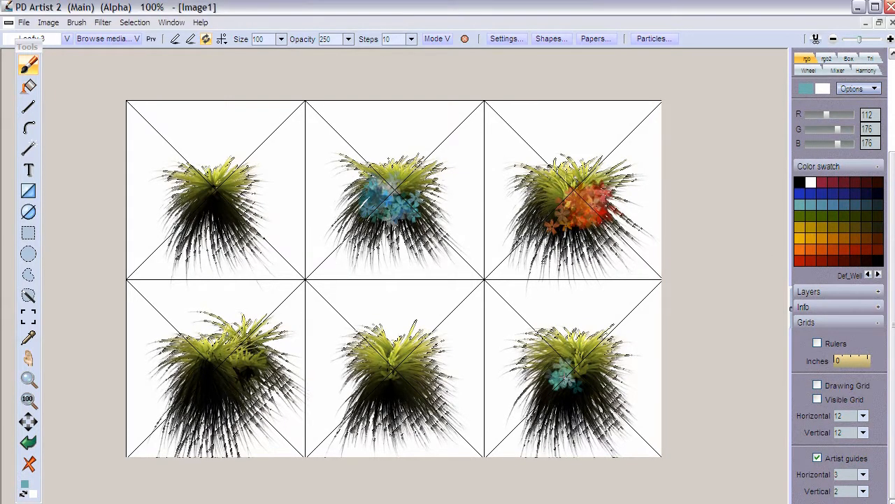
click(803, 235)
drag(577, 381, 565, 375)
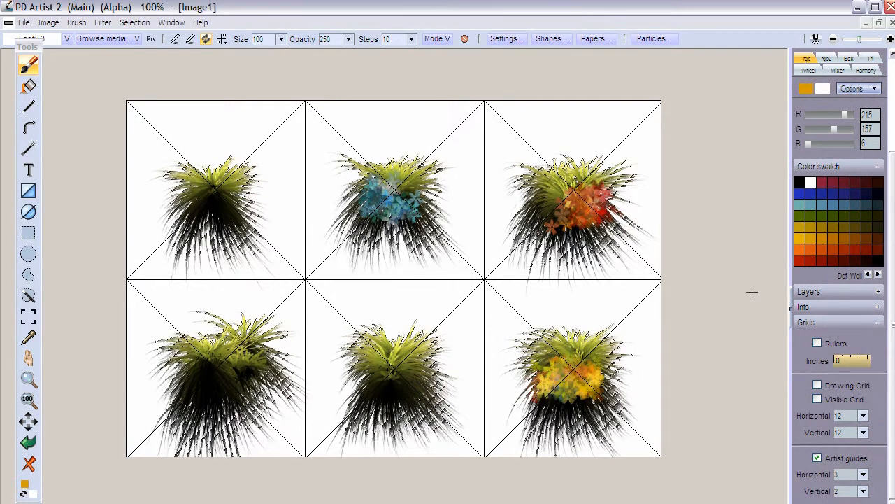
Paint green flowers (RGB 72, 104, 0) over the lower-middle tuft and crimson flowers (RGB 135, 26, 59) over the lower-left tuft
click(826, 217)
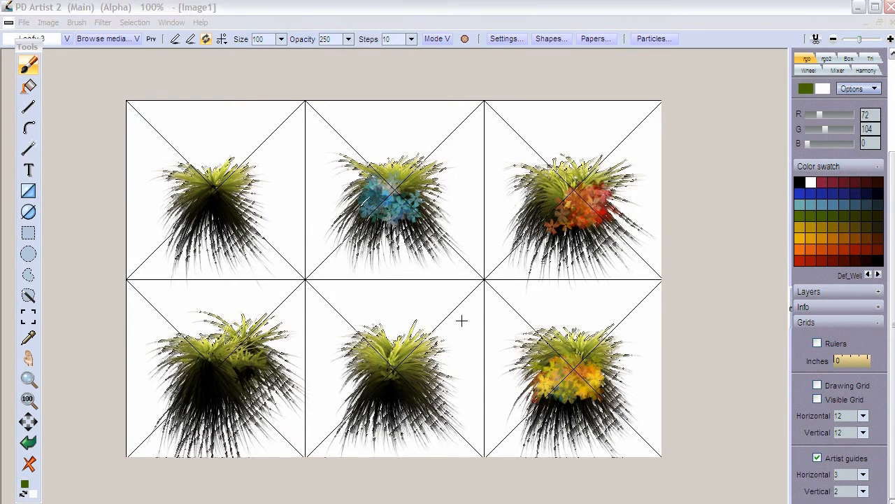
drag(377, 389, 369, 372)
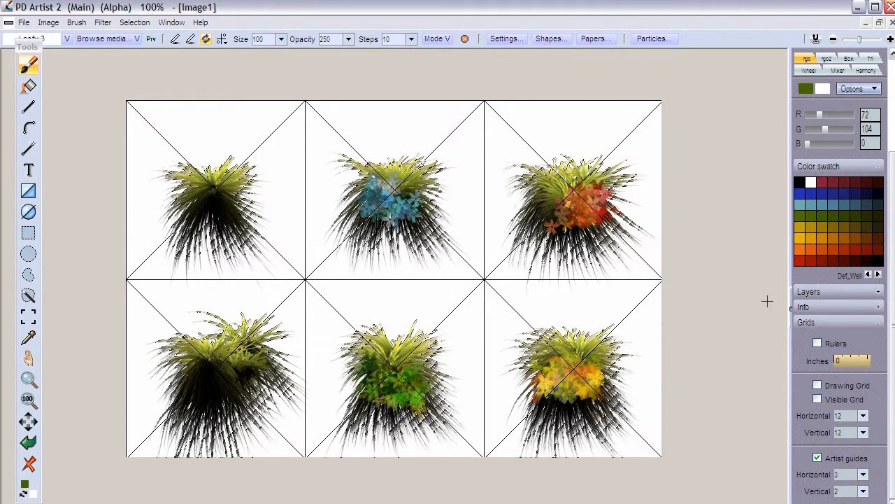
click(822, 181)
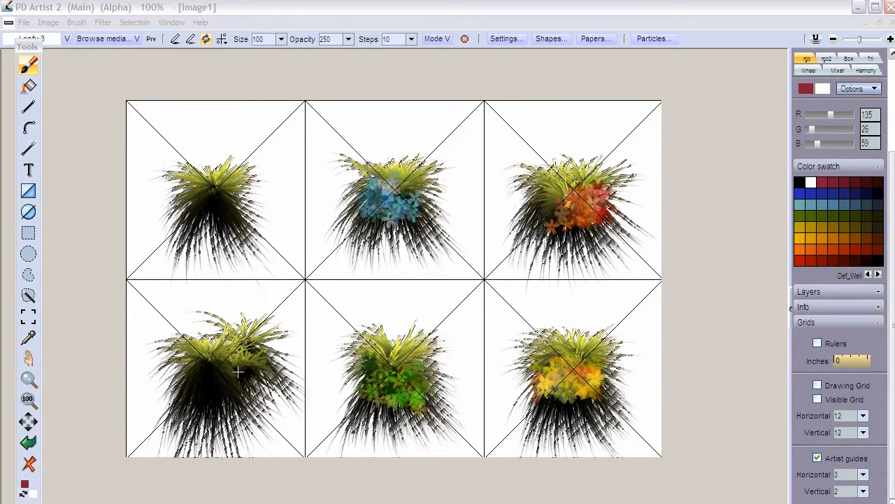
drag(238, 373, 180, 377)
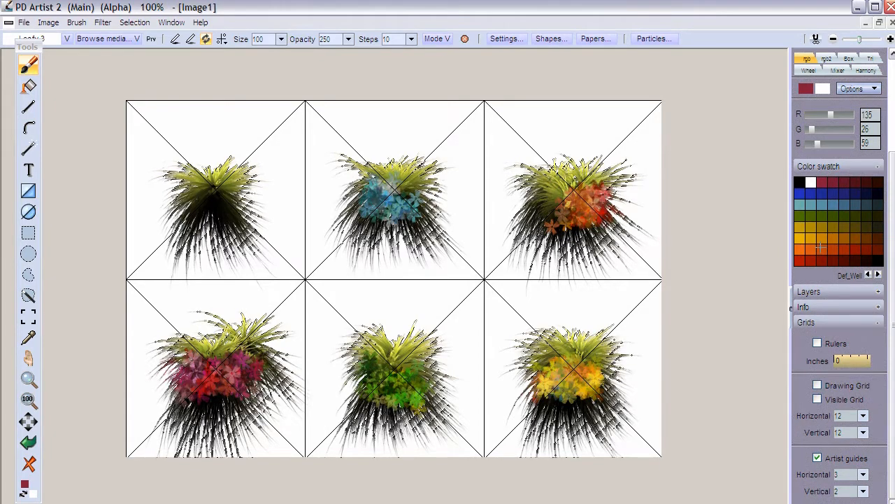
Paint white flowers over the upper-left tuft and turn off the artist guides
click(811, 182)
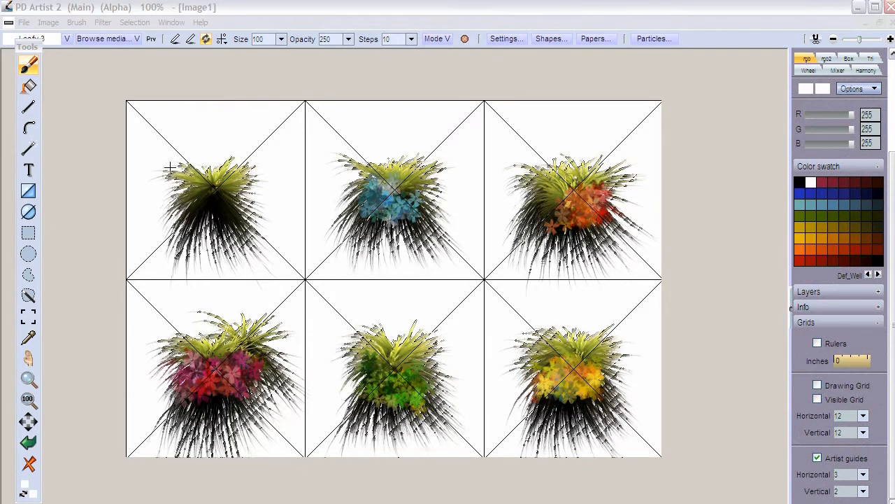
drag(231, 192, 196, 203)
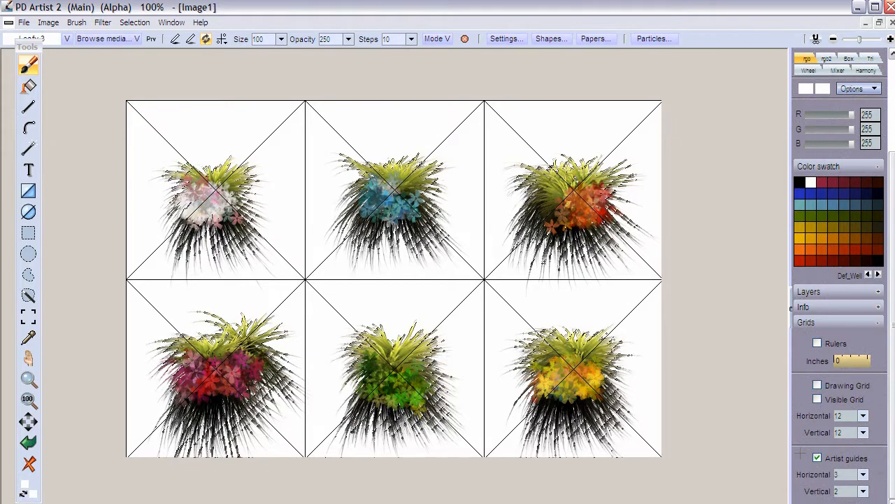
click(818, 457)
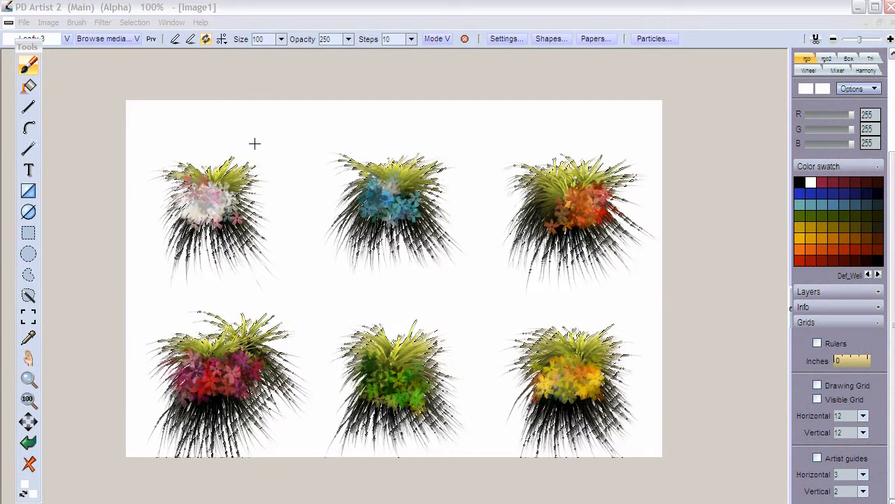
Convert the image array to an animated brush with 3 images in x, 2 in y and 6 images in total
click(76, 22)
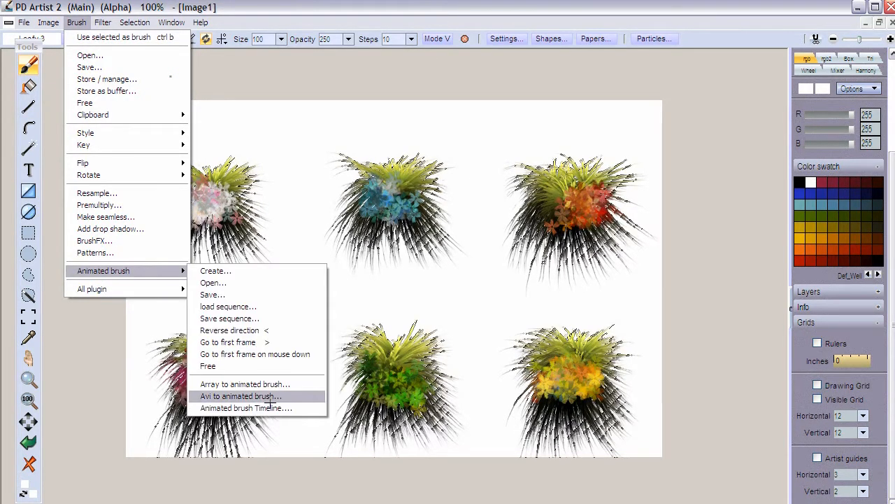
click(304, 384)
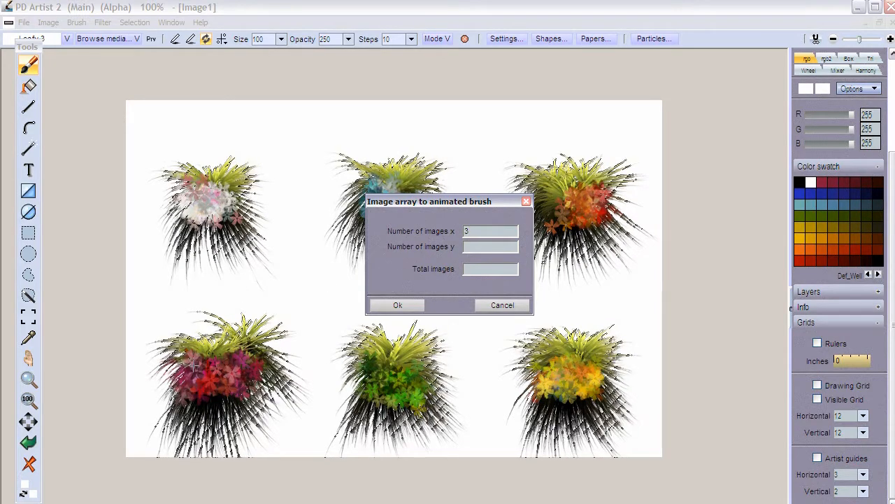
click(468, 247)
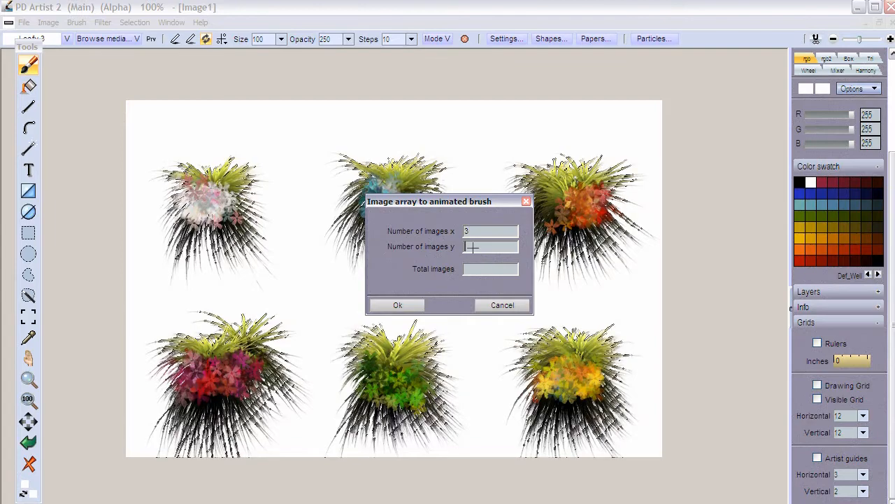
text(2)
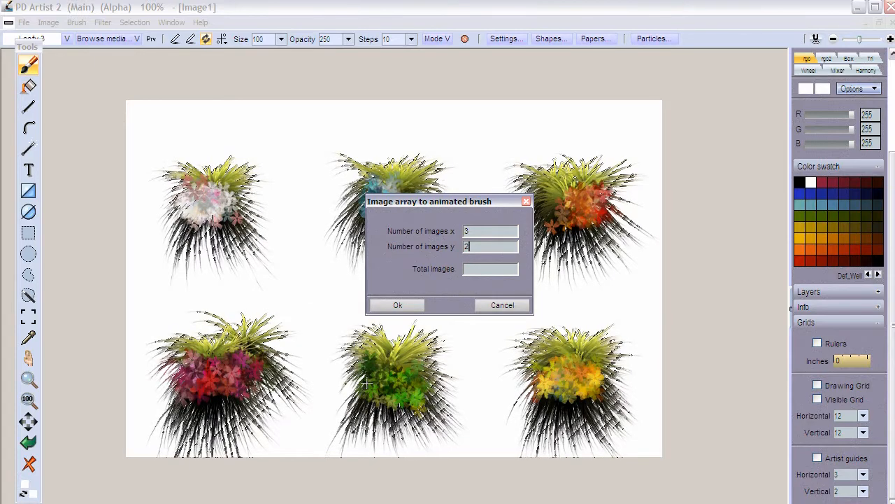
click(473, 268)
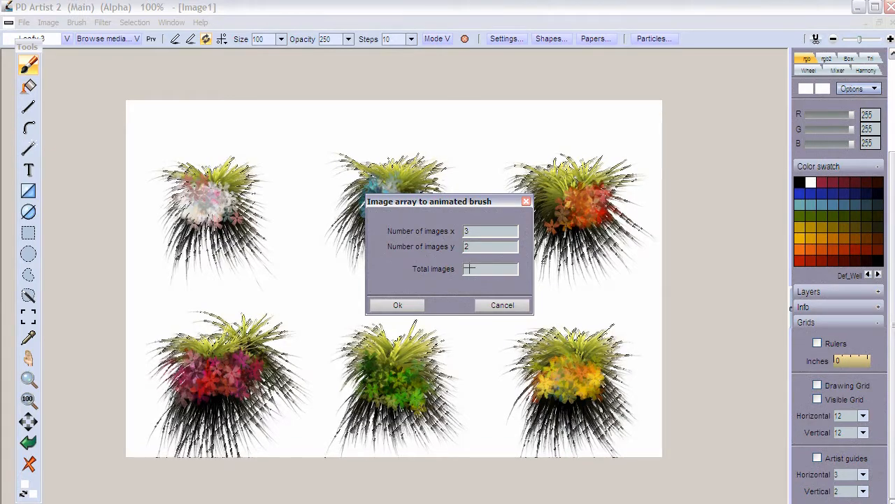
text(6)
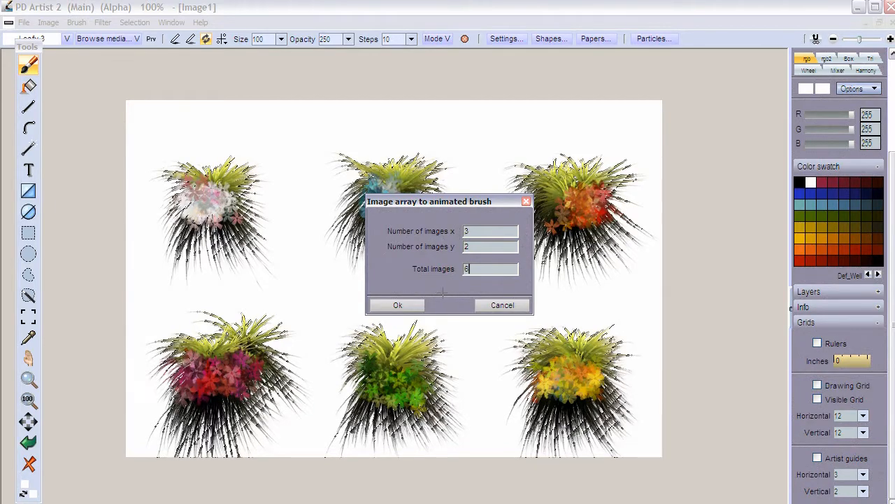
click(403, 305)
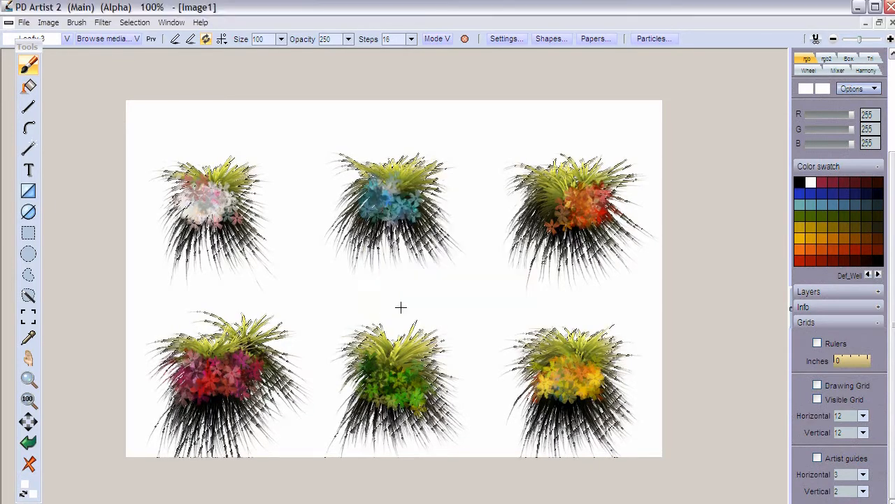
Store the image of the six tufts and place its thumbnail window beside the canvas
click(76, 22)
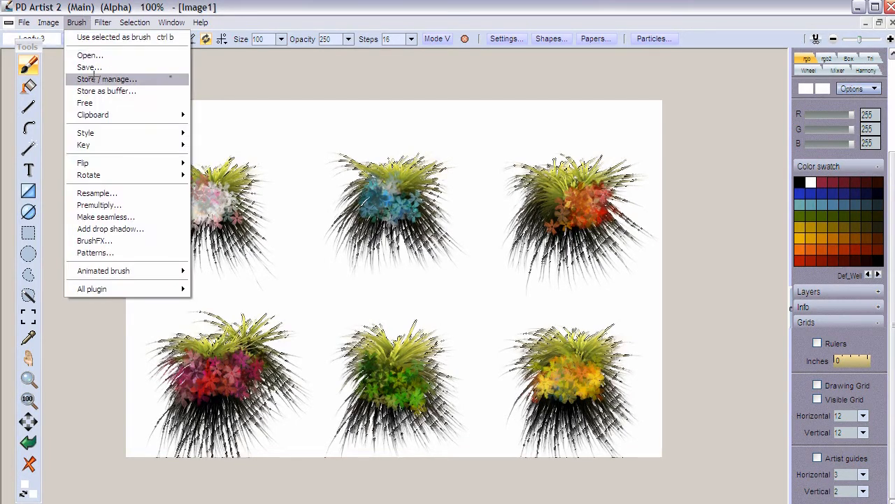
mouse_move(49, 22)
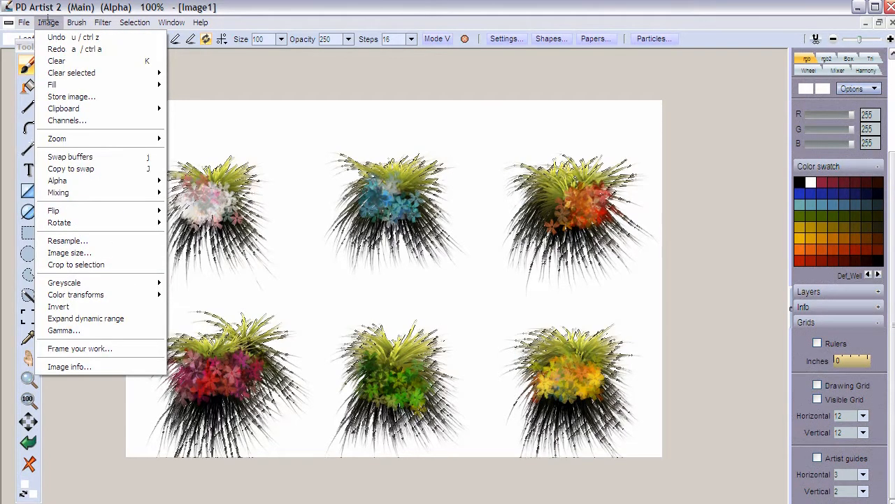
click(68, 97)
drag(52, 30, 707, 68)
Store the alpha of the tufts, shrink its buffer window and place it below the stored image thumbnail
click(133, 23)
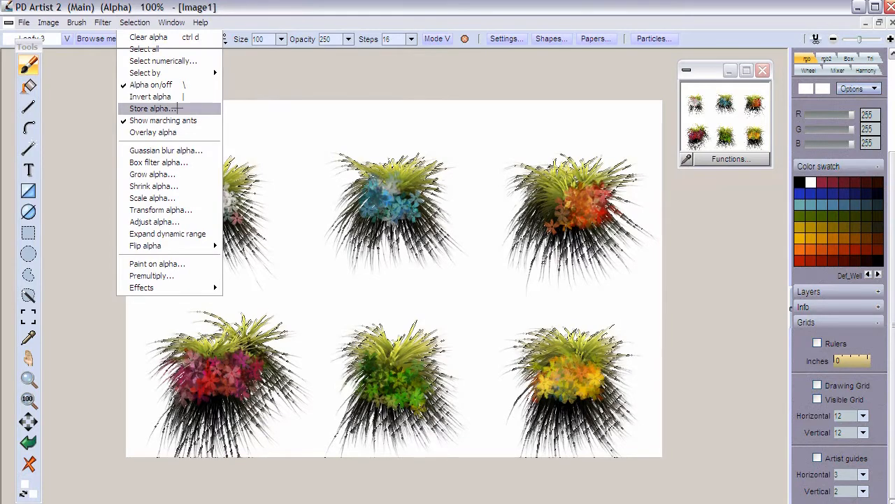
click(177, 109)
drag(105, 50, 620, 218)
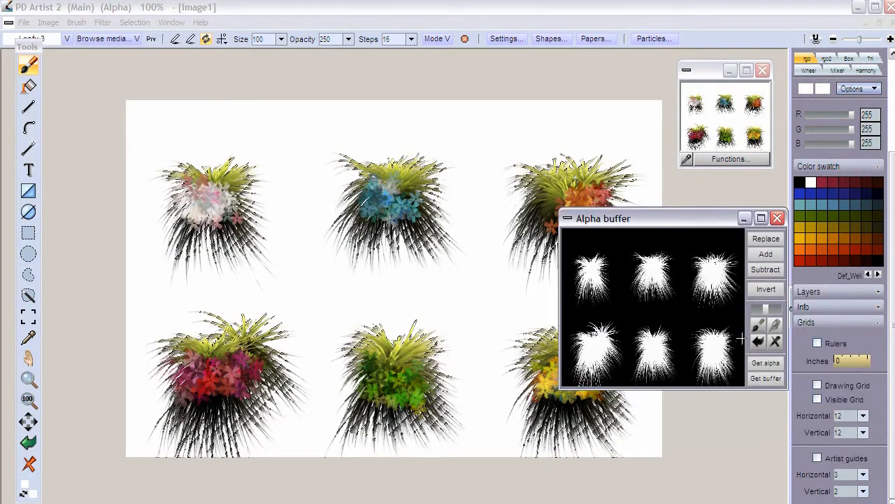
drag(787, 388, 680, 308)
drag(579, 217, 686, 199)
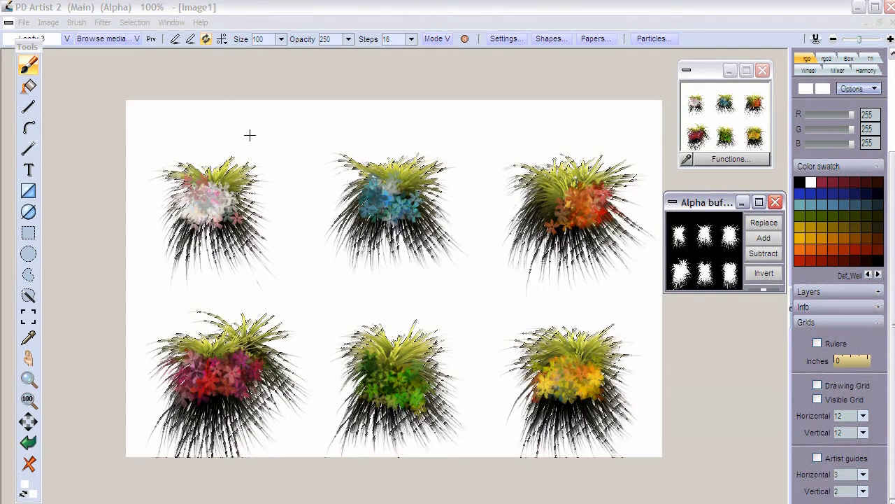
Store the animated tuft brush in a brush buffer and place its window over the canvas
drag(174, 66, 144, 56)
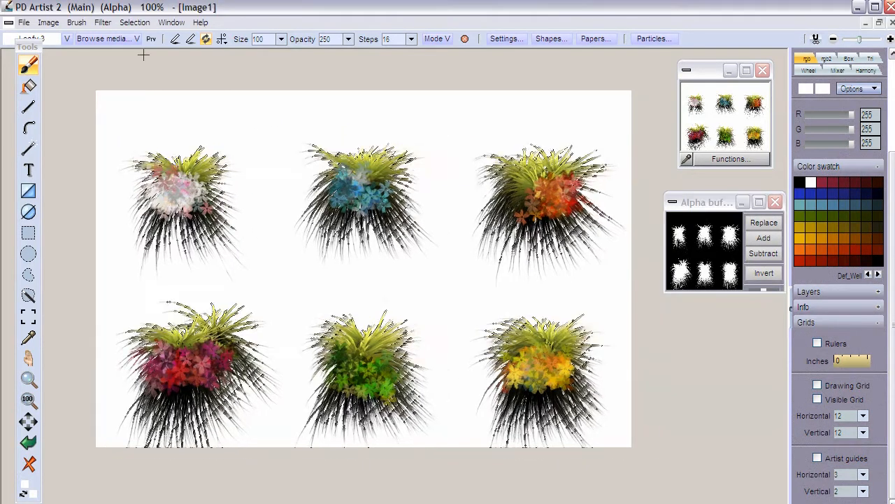
click(78, 23)
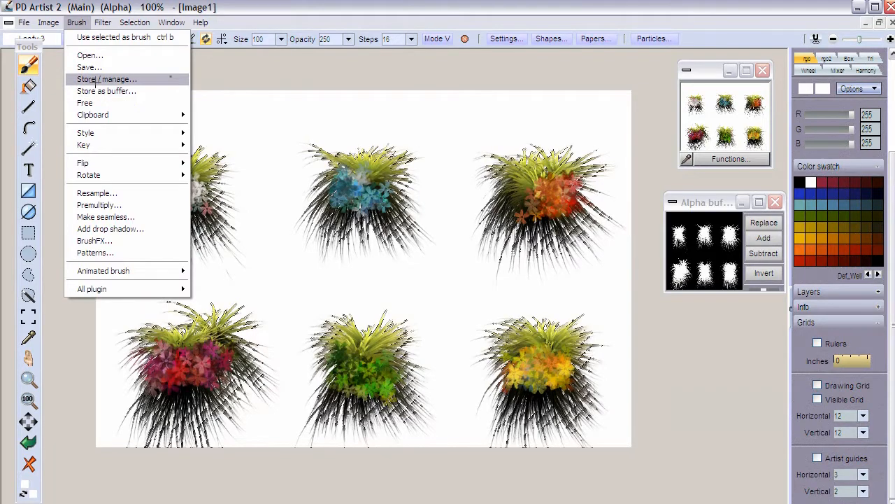
click(95, 79)
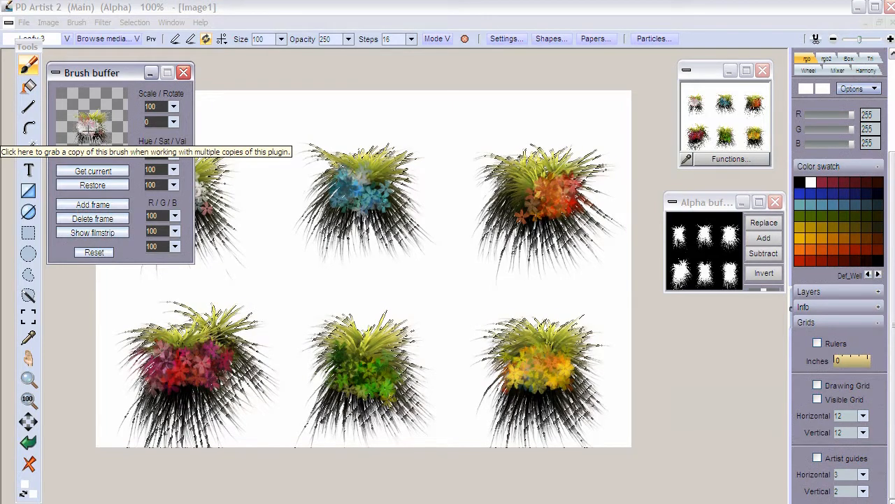
mouse_move(100, 70)
mouse_down()
mouse_move(395, 125)
mouse_move(352, 125)
mouse_move(285, 96)
mouse_up()
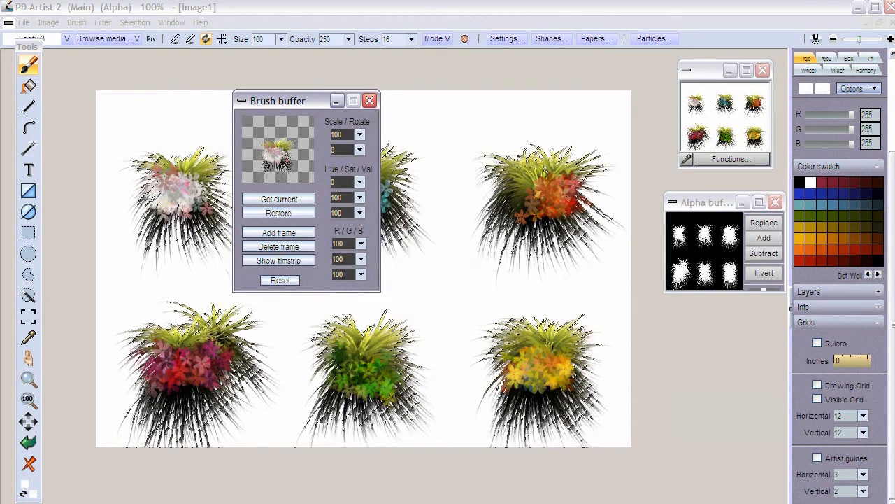
Show the stored brush's filmstrip in an enlarged window, review its frames and place the window over the canvas's lower-left corner
click(297, 260)
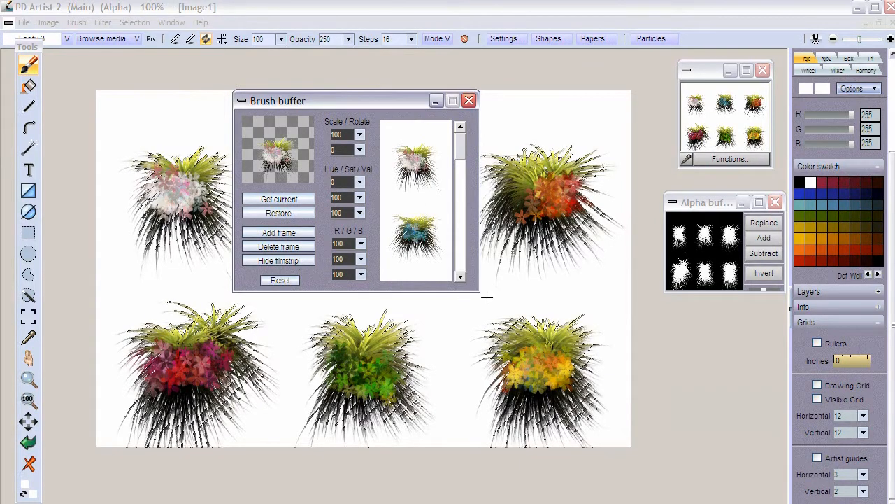
mouse_move(480, 290)
mouse_down()
mouse_move(512, 439)
mouse_move(501, 454)
mouse_up()
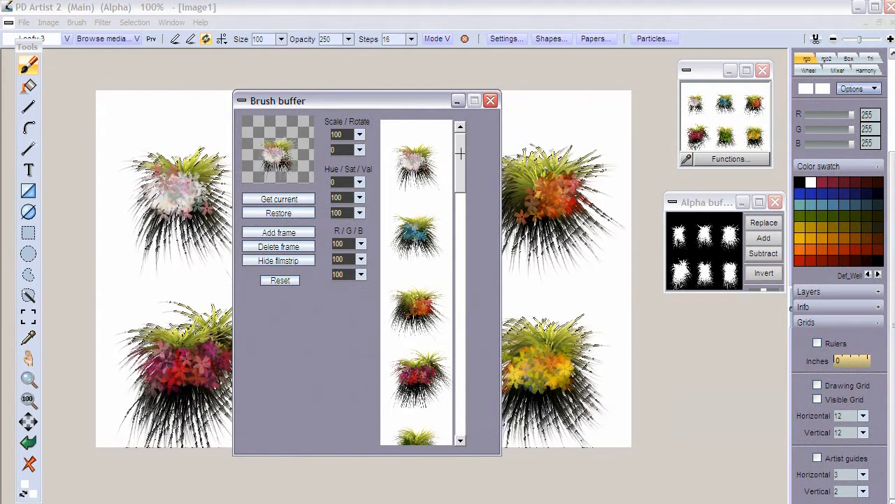
drag(458, 199, 457, 307)
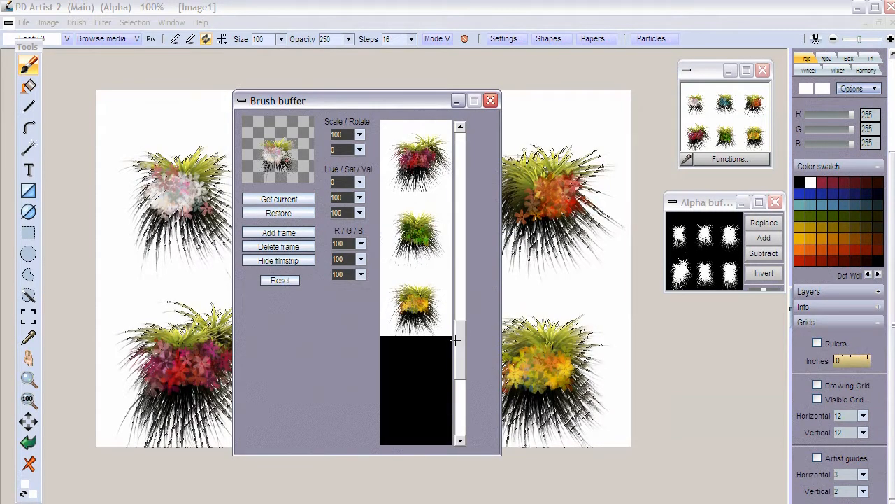
drag(454, 242, 442, 129)
drag(404, 103, 179, 67)
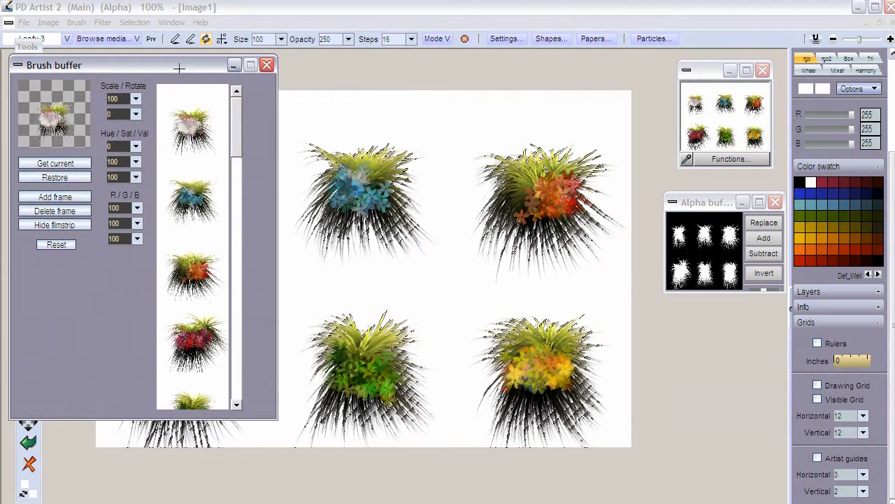
mouse_move(163, 68)
mouse_down()
mouse_move(206, 382)
mouse_move(172, 423)
mouse_up()
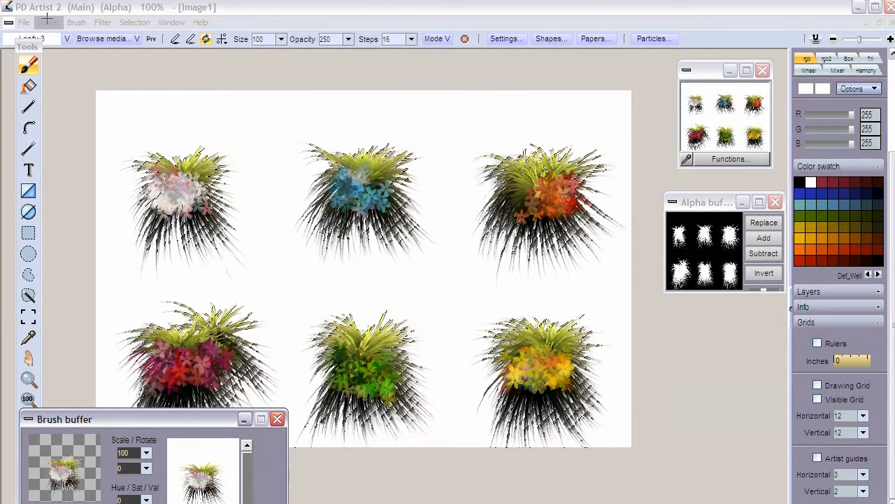
Clear the canvas image to white and clear its alpha
click(48, 21)
mouse_move(94, 281)
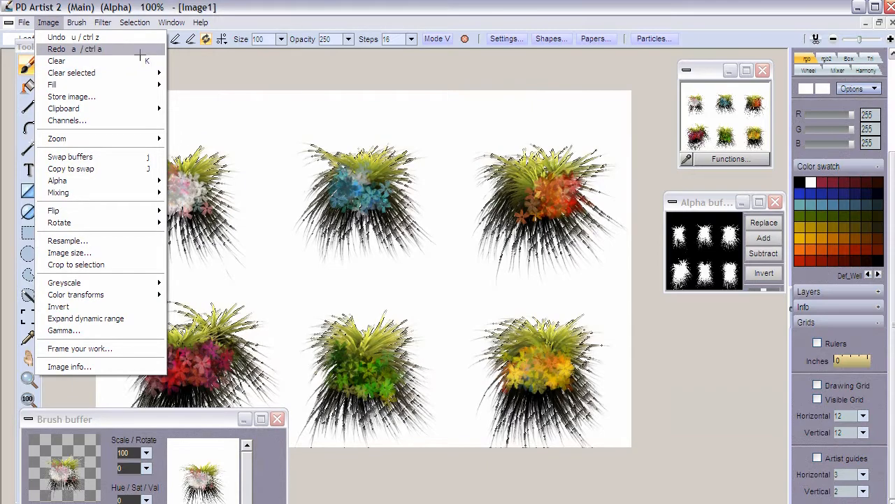
click(134, 61)
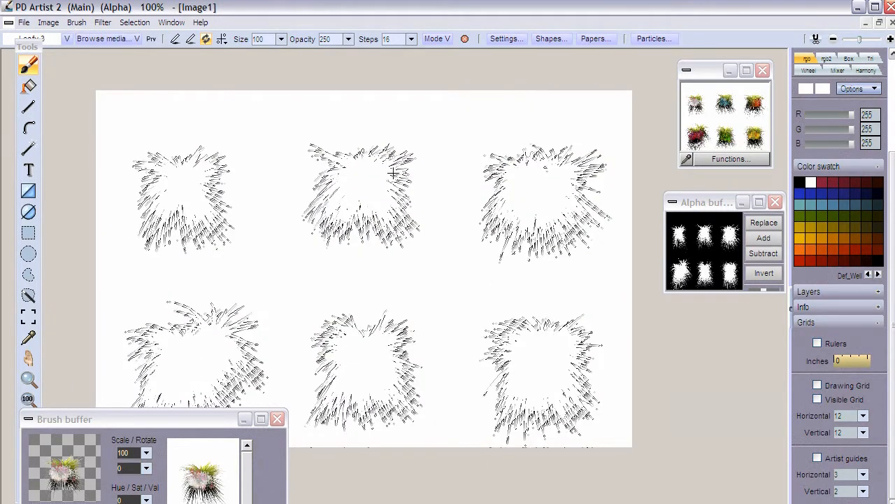
click(140, 22)
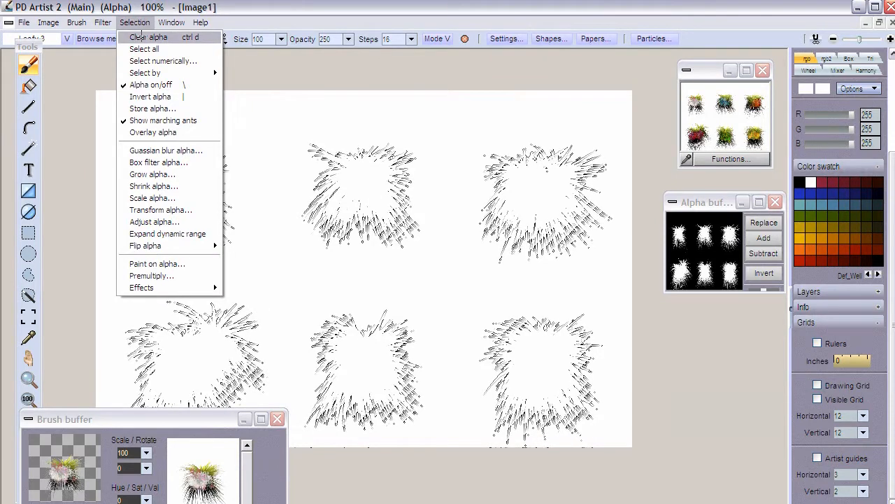
click(141, 36)
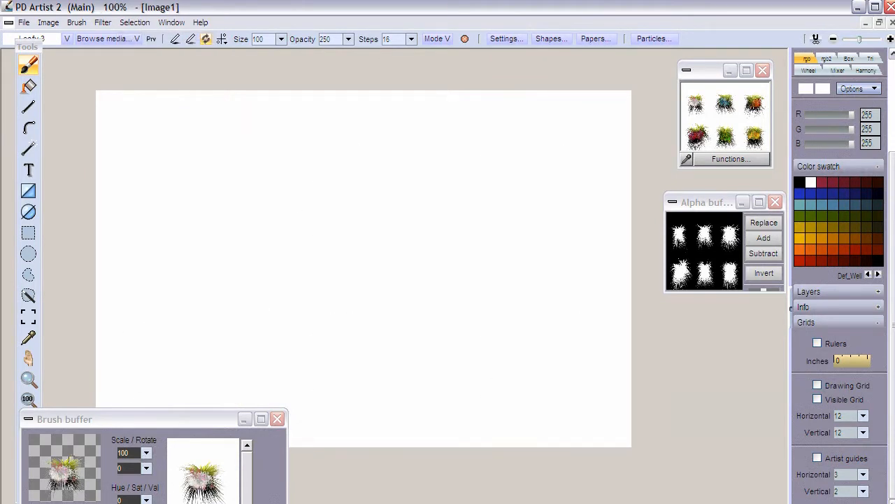
Paint a dense bed of mixed flowering tufts across the blank canvas with the stored animated brush
click(70, 458)
mouse_move(190, 180)
mouse_down()
mouse_move(207, 205)
mouse_move(248, 204)
mouse_move(216, 248)
mouse_move(182, 259)
mouse_move(428, 269)
mouse_move(279, 316)
mouse_move(236, 349)
mouse_move(552, 381)
mouse_move(575, 288)
mouse_move(518, 250)
mouse_move(501, 287)
mouse_move(489, 280)
mouse_move(458, 288)
mouse_move(401, 318)
mouse_move(403, 335)
mouse_move(426, 352)
mouse_move(499, 323)
mouse_move(575, 347)
mouse_move(565, 388)
mouse_move(335, 398)
mouse_up()
mouse_move(365, 429)
mouse_down()
mouse_move(86, 366)
mouse_move(271, 416)
mouse_move(644, 463)
mouse_move(518, 430)
mouse_move(537, 462)
mouse_move(299, 386)
mouse_move(513, 342)
mouse_move(372, 449)
mouse_move(600, 464)
mouse_move(645, 431)
mouse_up()
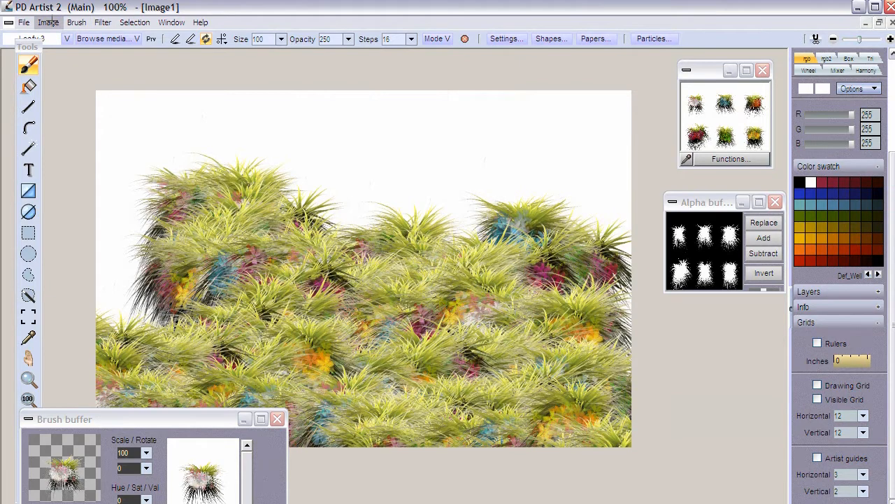
Restore the stored image of the six tufts to the canvas and replace the alpha with the stored tuft alpha
click(725, 106)
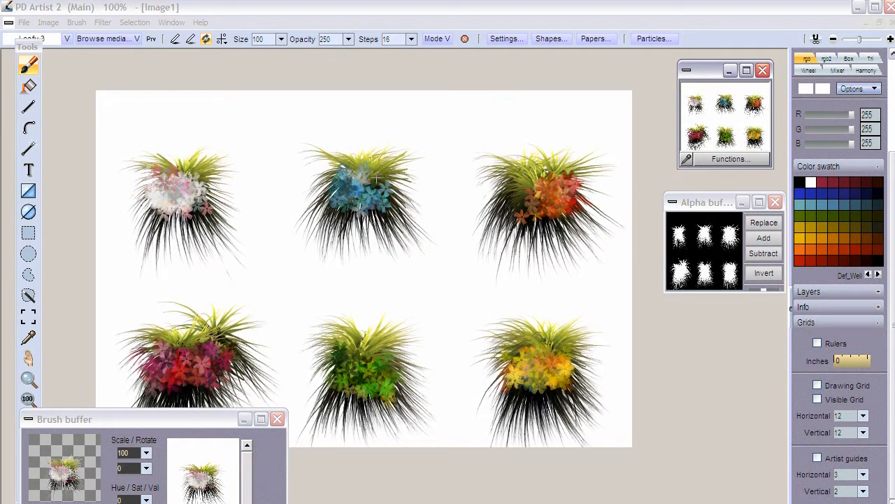
click(134, 22)
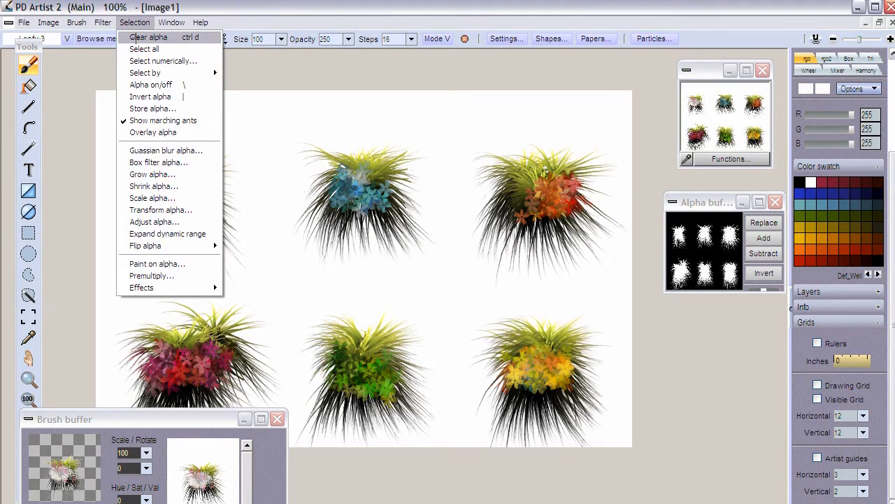
click(135, 39)
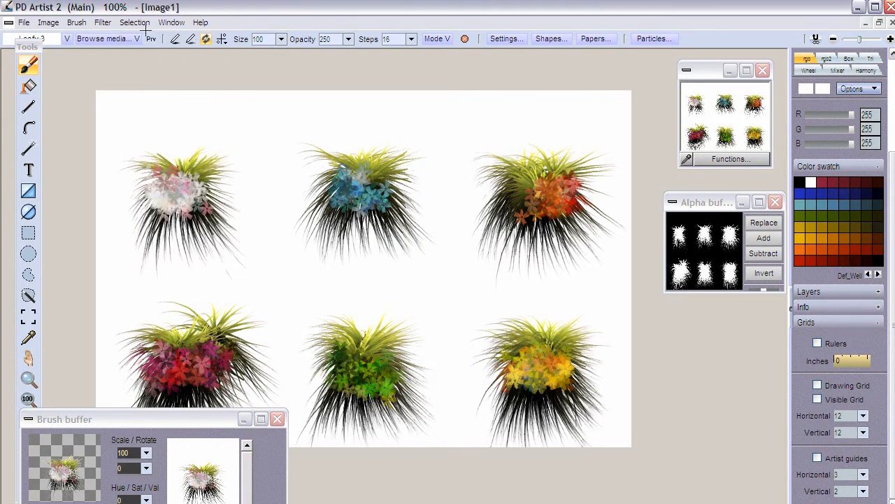
click(763, 223)
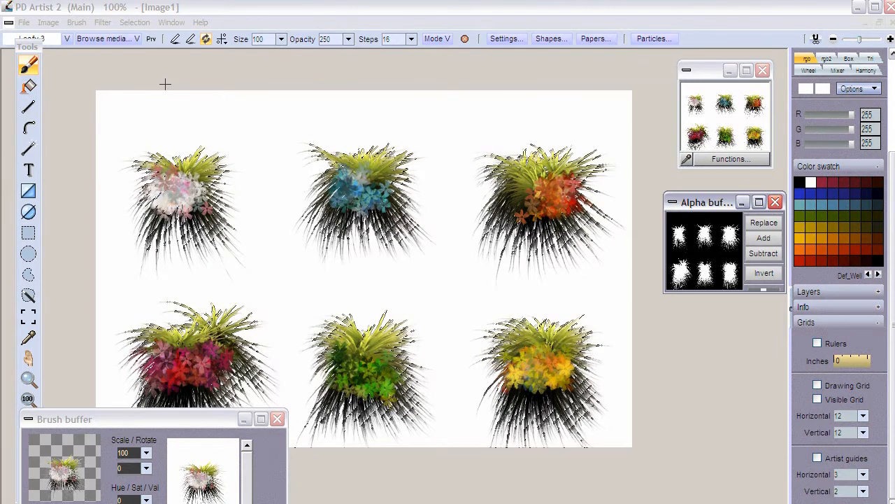
Save the image in the DailyDose folder as spritesheet1 in Default Targa format with 32 bit RGBA pixels
click(25, 23)
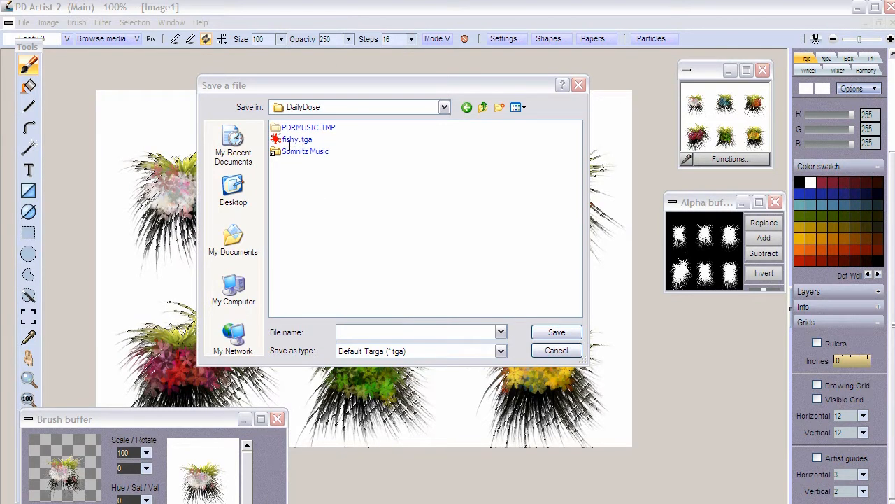
click(419, 348)
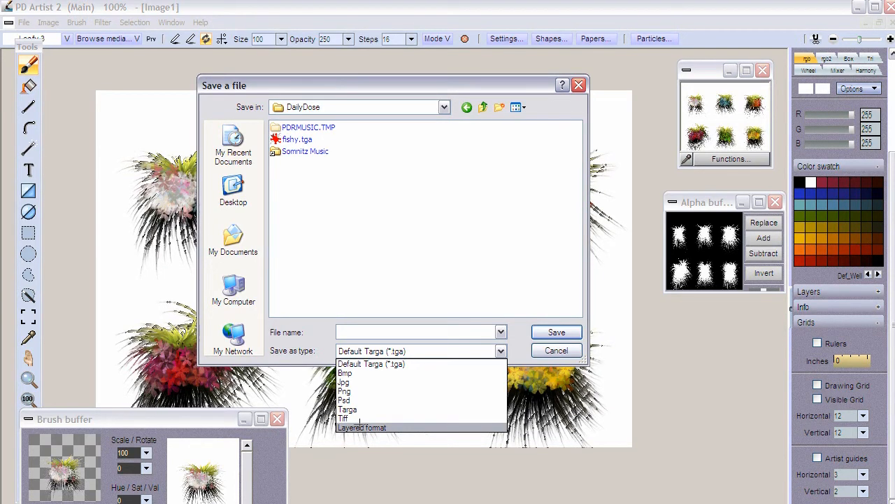
click(408, 363)
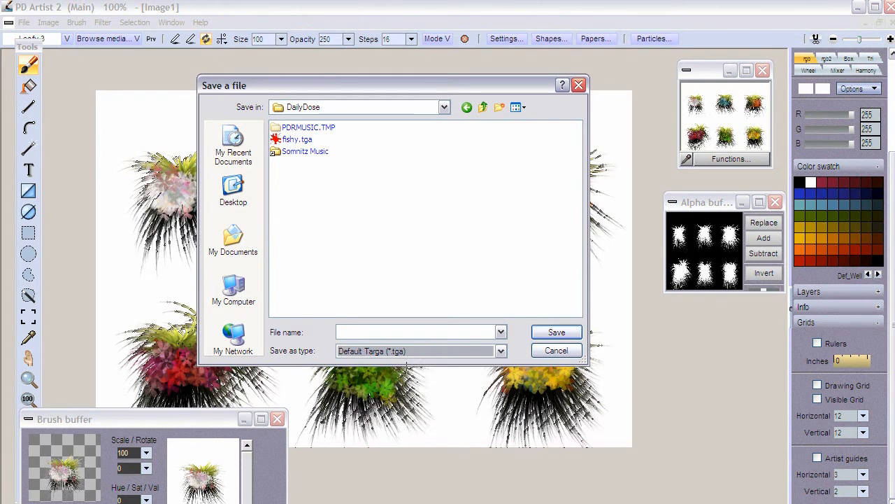
click(568, 328)
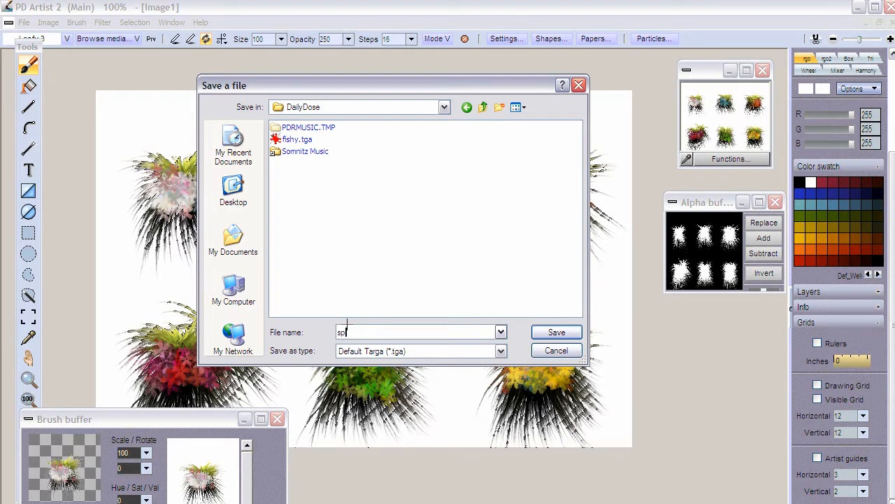
text(sheet1)
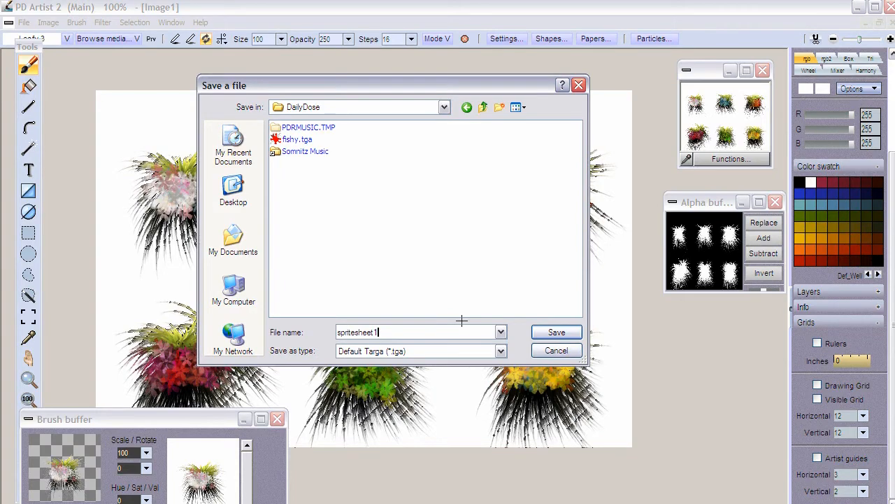
click(545, 332)
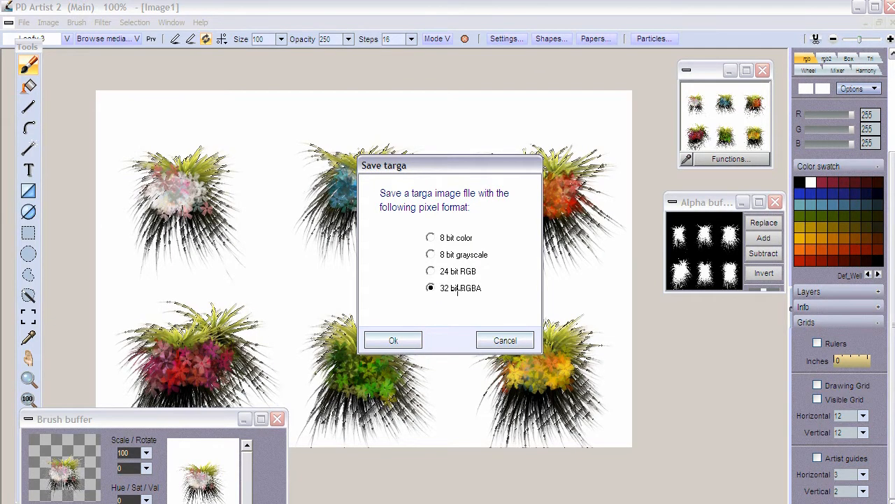
click(393, 340)
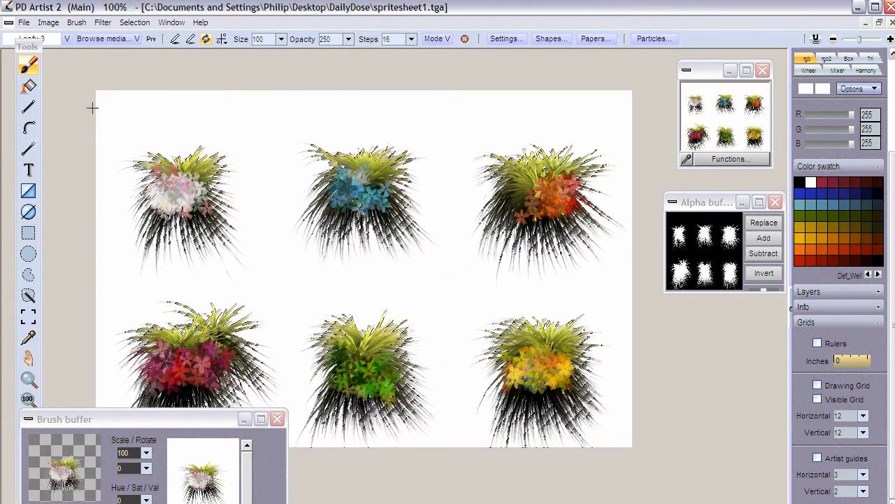
Open the sprite sheet in the General file converter and place its window over the canvas
click(24, 22)
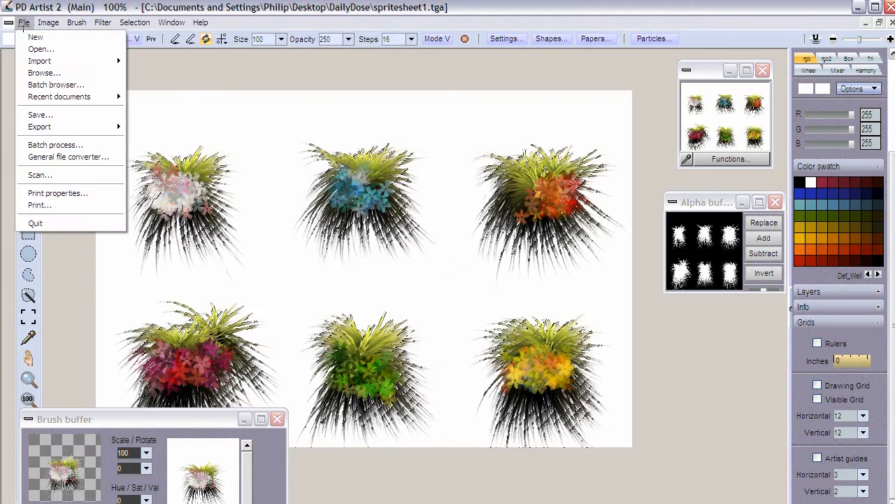
click(107, 157)
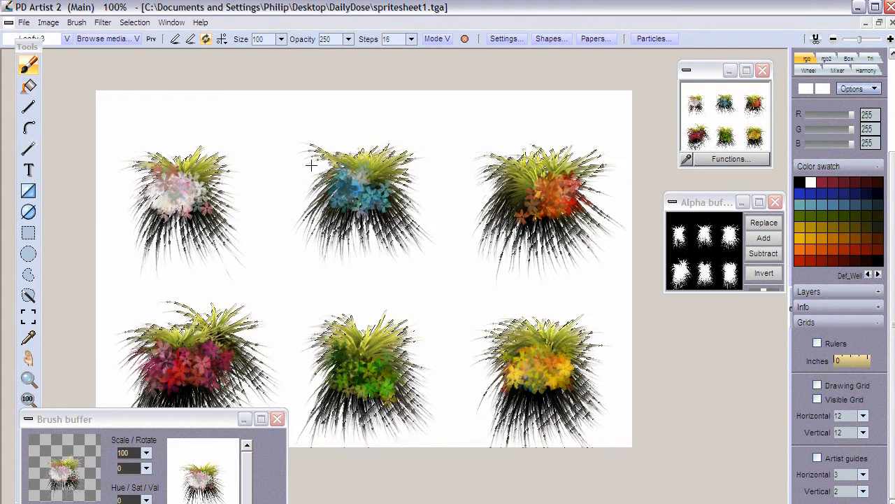
drag(465, 237, 256, 70)
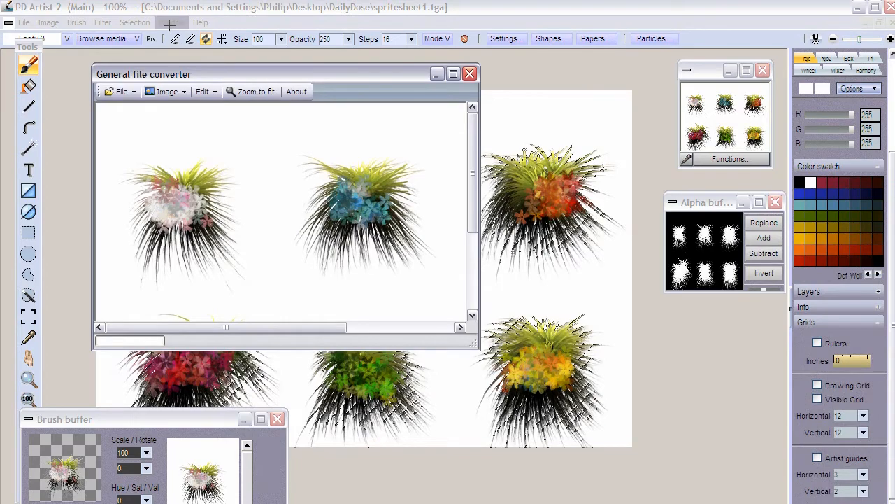
Turn off the marching ants around the selected tufts
click(171, 22)
mouse_move(134, 23)
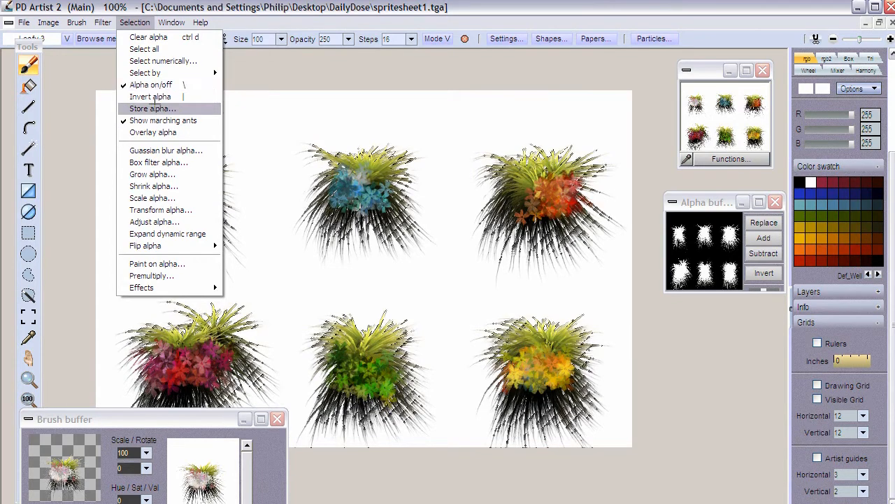
click(163, 120)
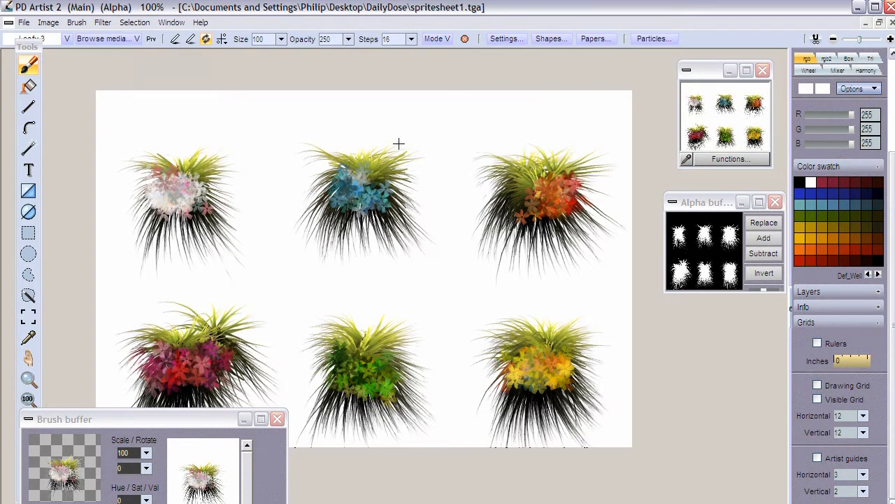
Switch to the General file converter and enlarge its window until the whole sprite sheet fits inside
key(alt+Tab)
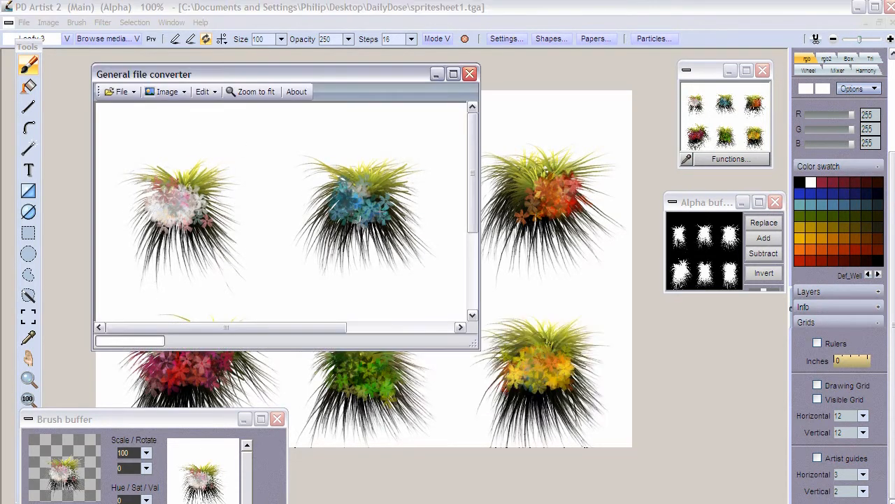
key(alt+Tab)
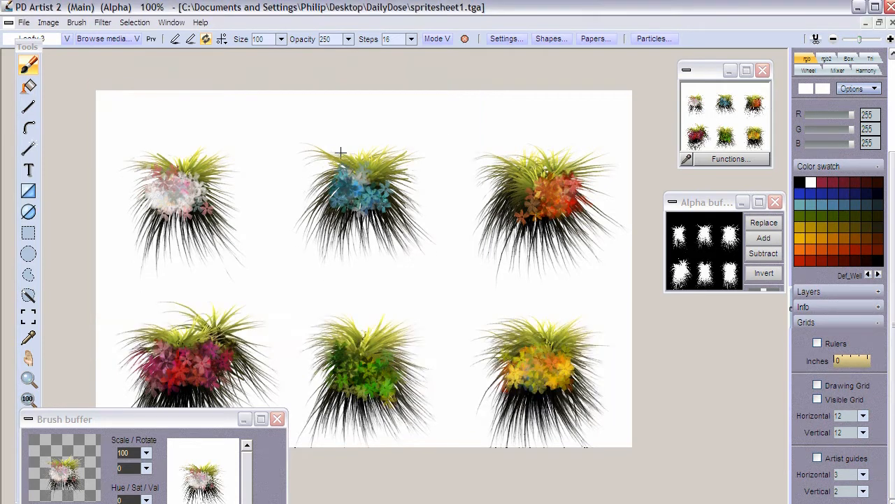
key(alt+Tab)
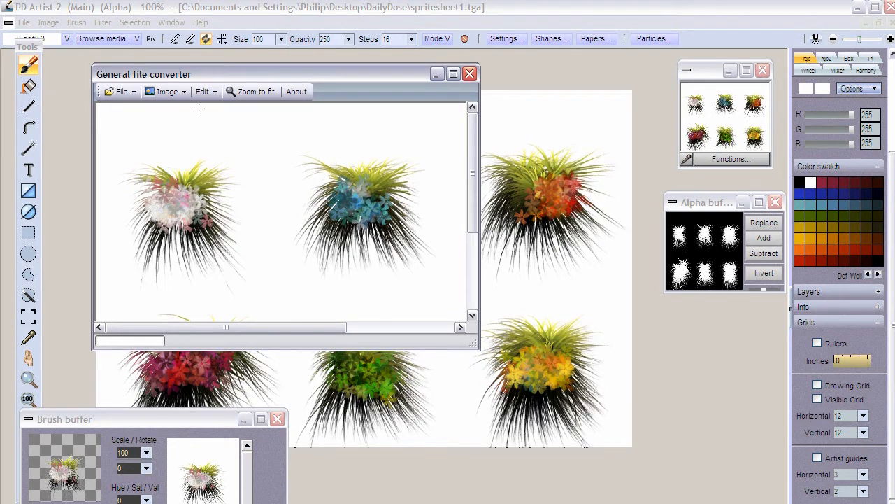
mouse_move(223, 73)
mouse_down()
mouse_move(221, 59)
mouse_move(219, 70)
mouse_up()
drag(471, 342, 656, 494)
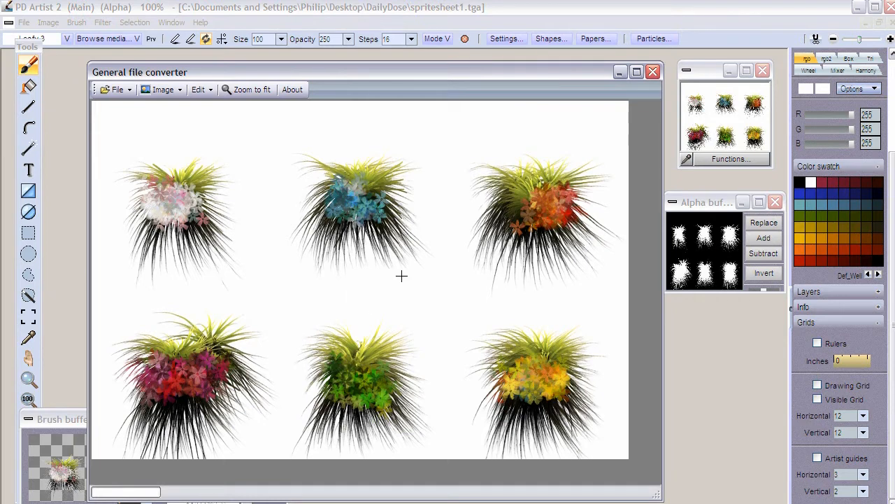
Check the sprite sheet's pixel format and dimensions in the converter's image information
click(180, 90)
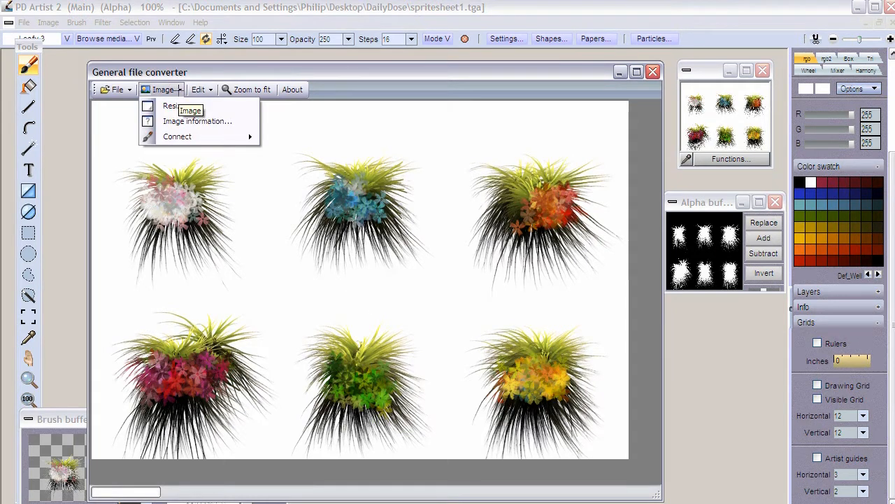
click(189, 121)
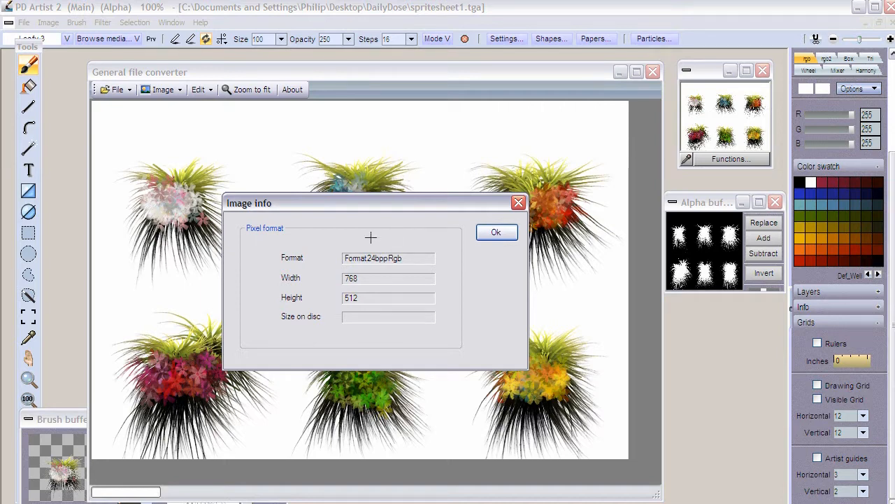
click(496, 231)
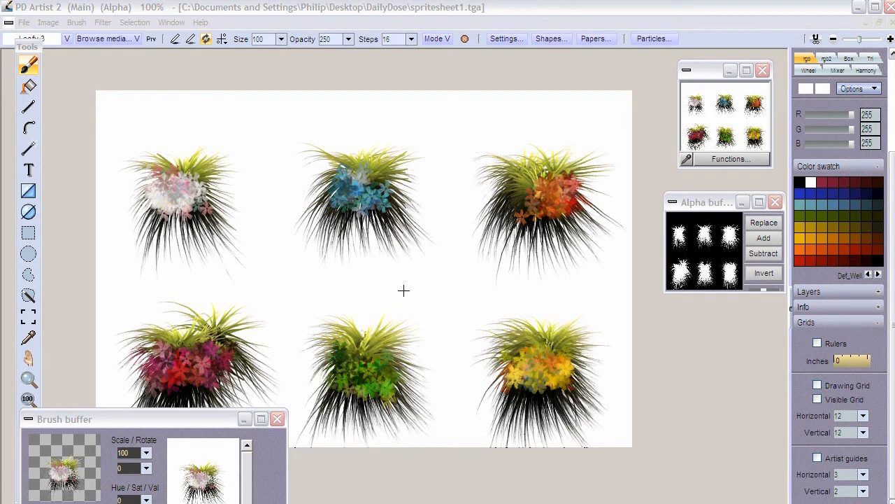
key(alt+Tab)
key(alt+Tab)
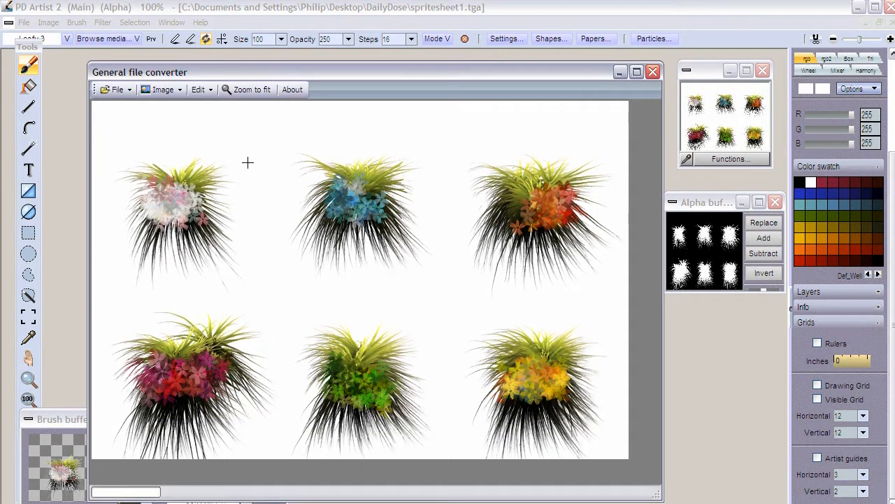
Fit the sprite sheet to the converter window, examine the available save folders and file formats without saving, and close the converter
click(244, 91)
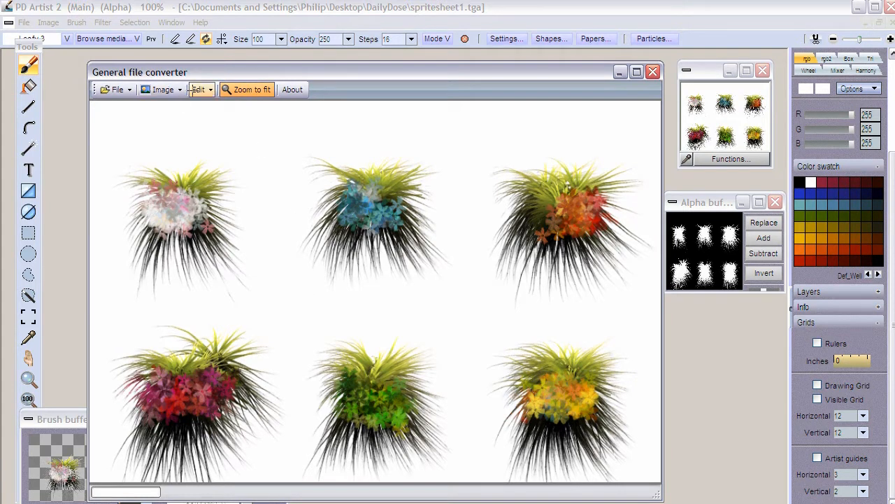
click(114, 88)
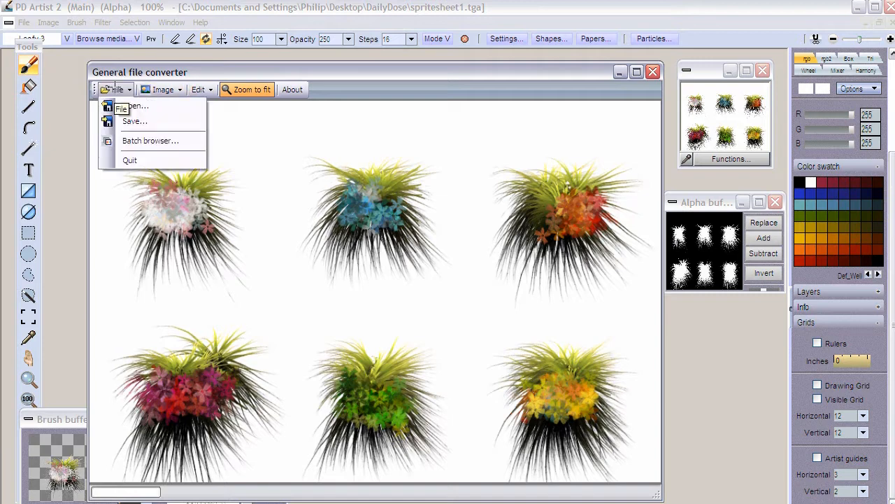
click(161, 123)
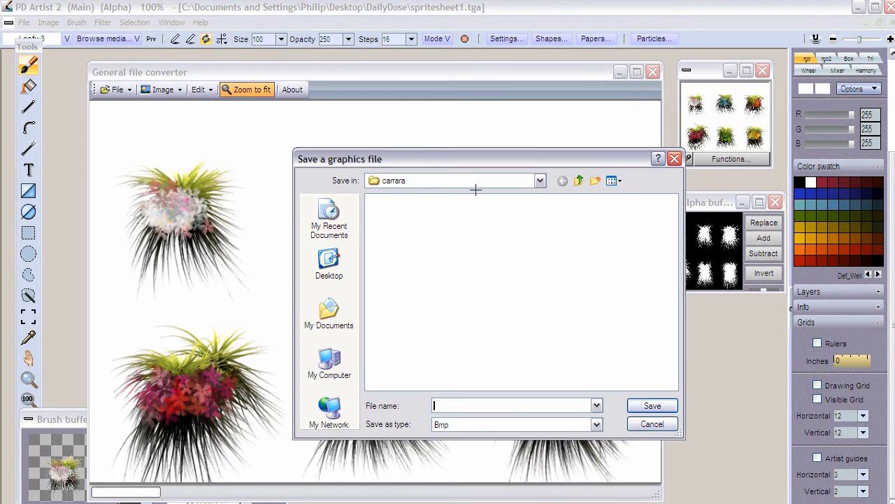
drag(473, 156, 378, 109)
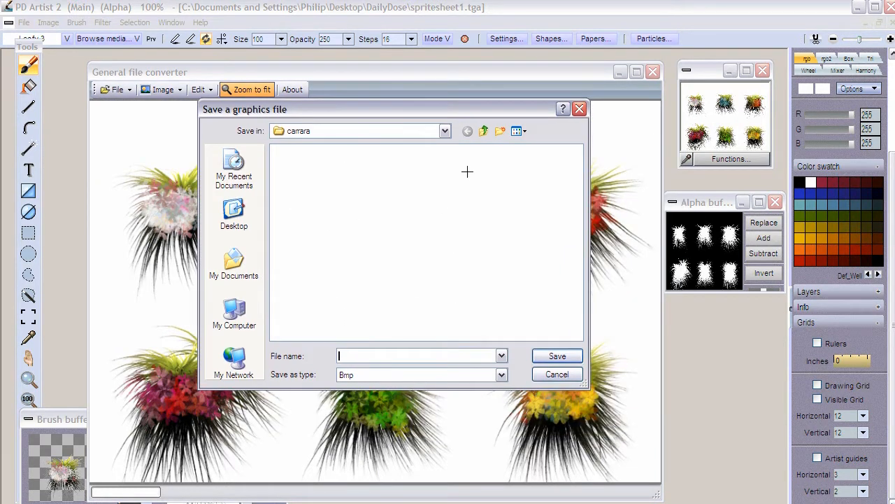
click(445, 131)
click(445, 131)
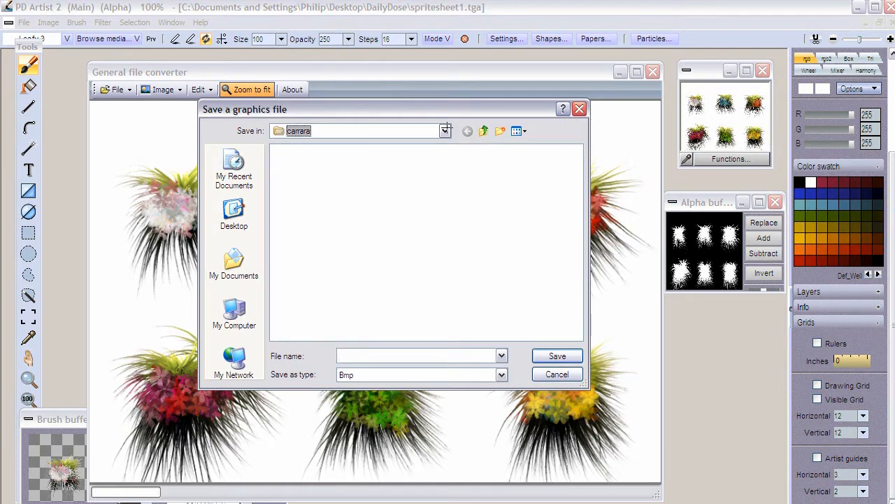
click(445, 131)
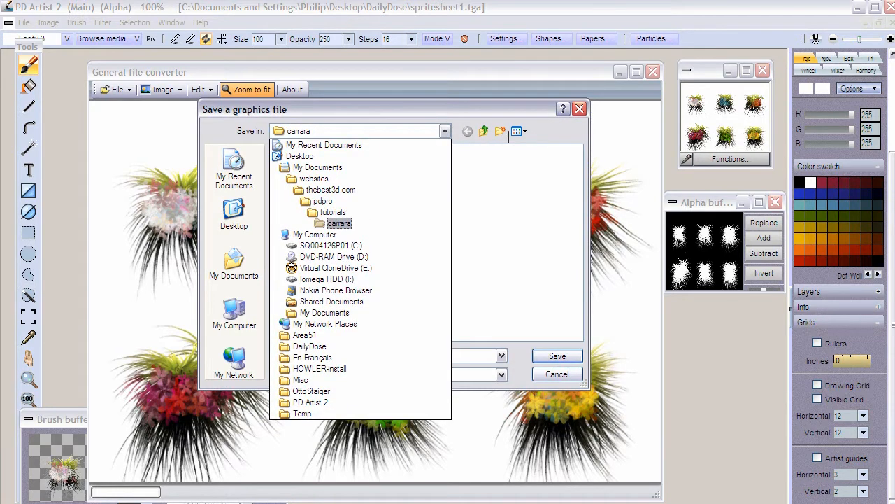
click(445, 131)
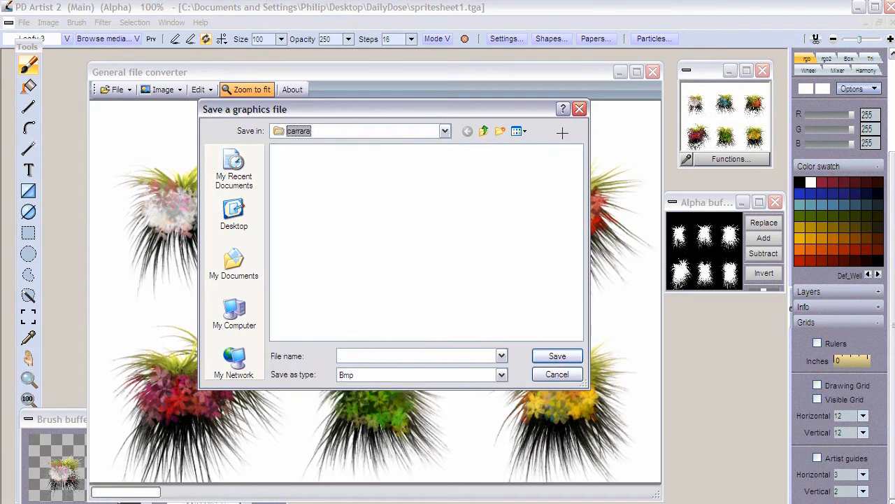
click(385, 374)
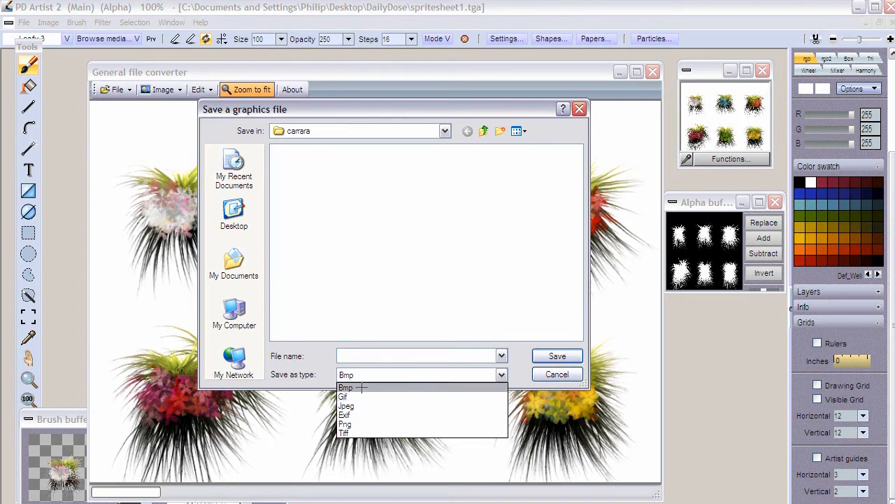
click(525, 347)
click(564, 376)
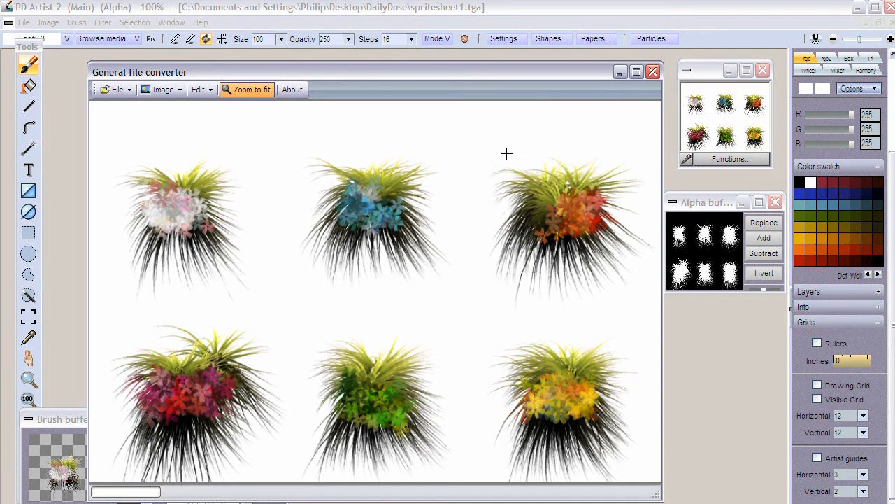
click(653, 71)
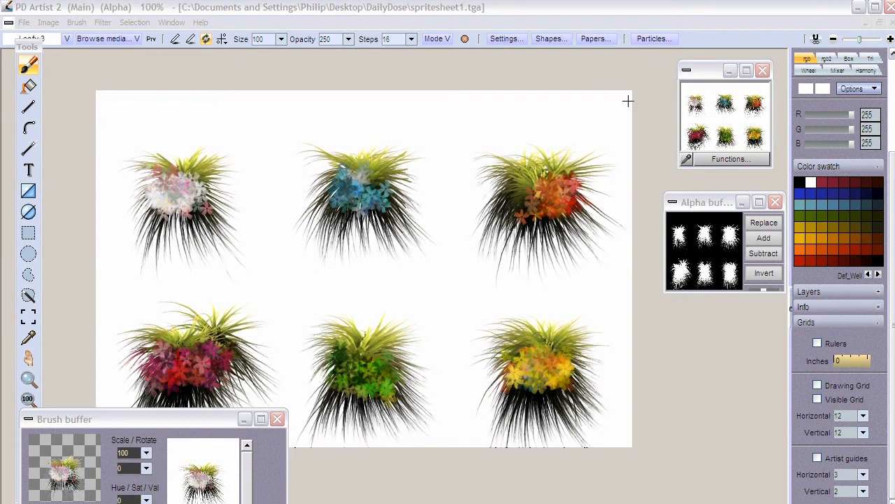
click(102, 23)
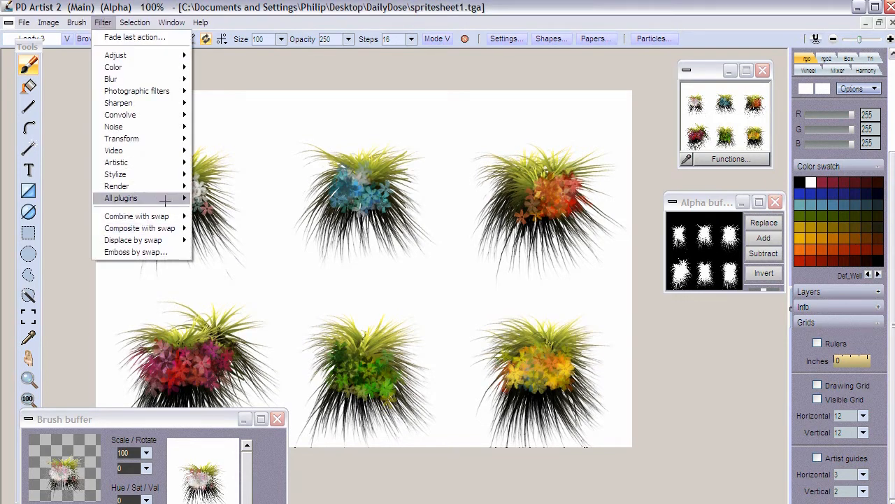
mouse_move(78, 24)
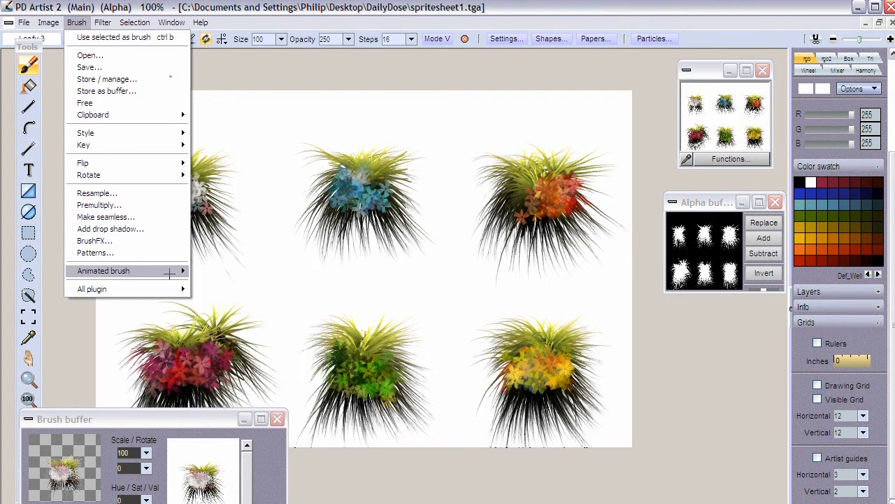
mouse_move(172, 271)
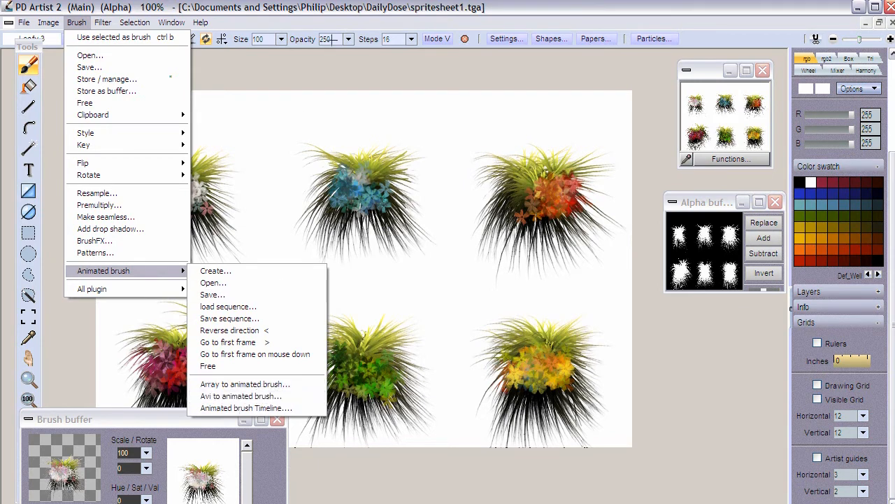
click(341, 3)
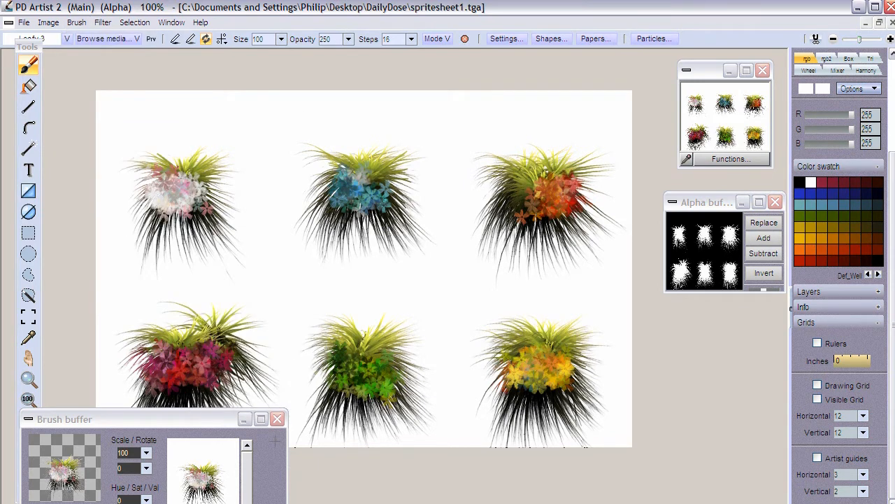